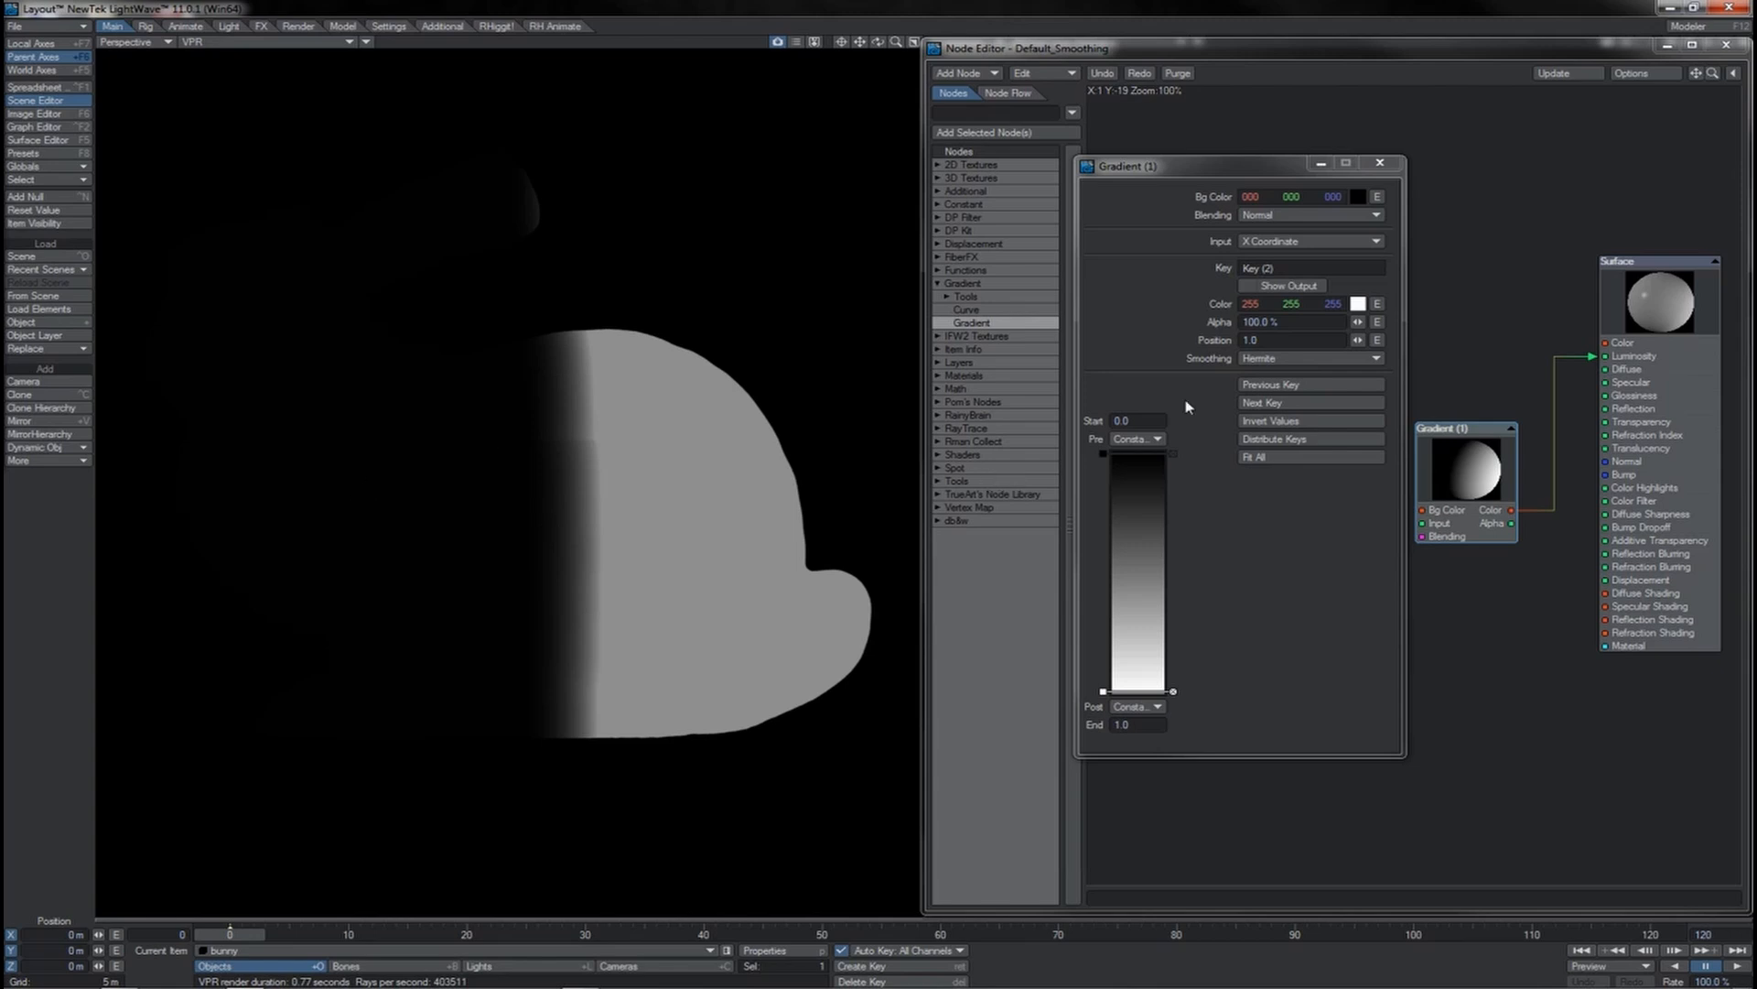
Step: Extend the X Coordinate gradient's start to -4.0 and move its black key to position -3.7059
left_click_drag(1135, 421, 1089, 422)
type("-1")
key("Return")
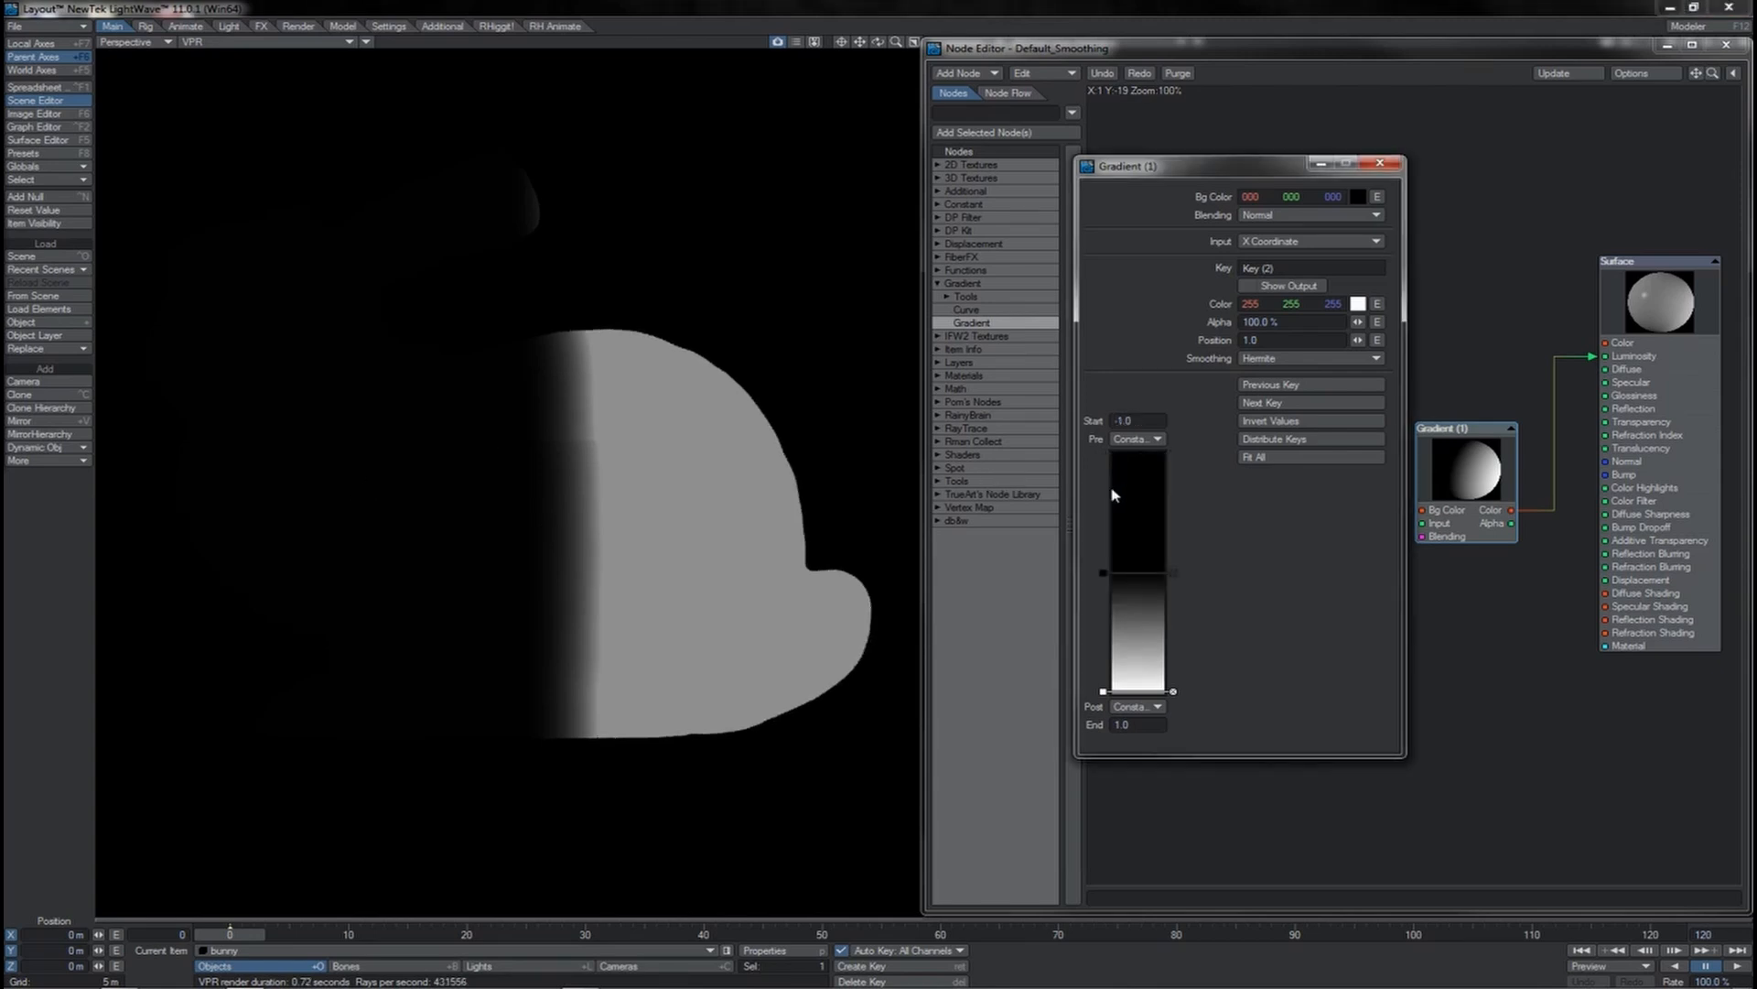
left_click_drag(1104, 573, 1105, 453)
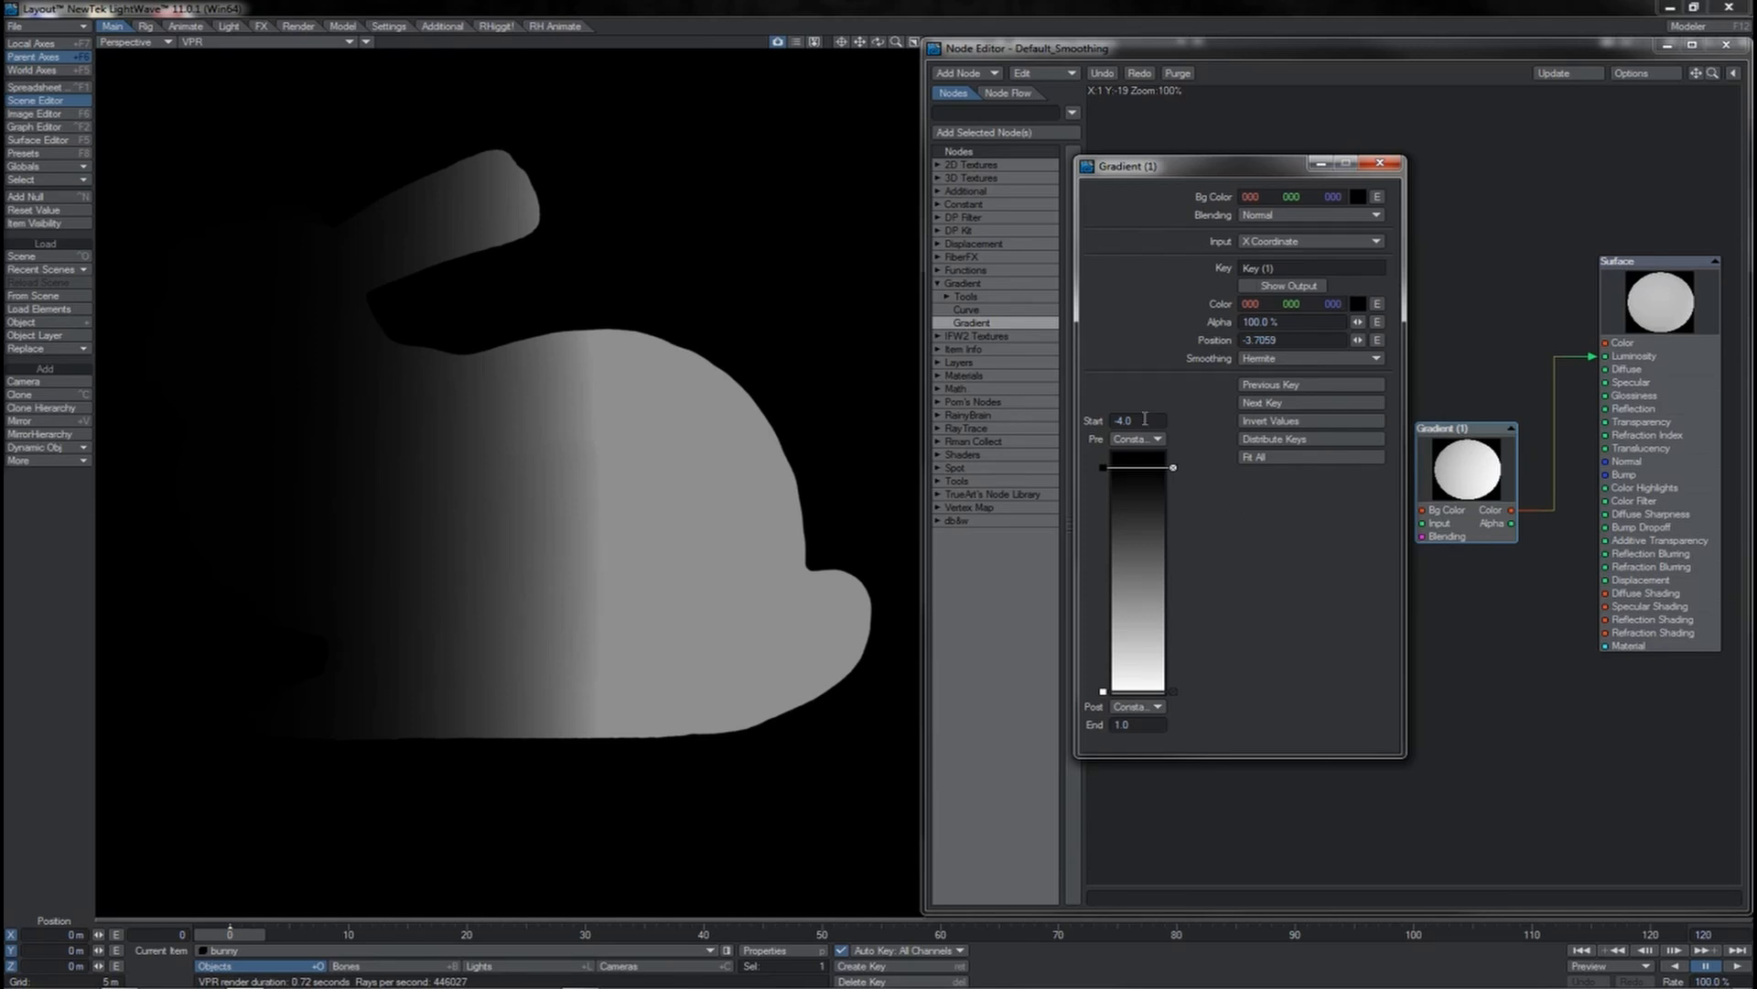
left_click(1119, 420)
left_click(1284, 340)
left_click(512, 735)
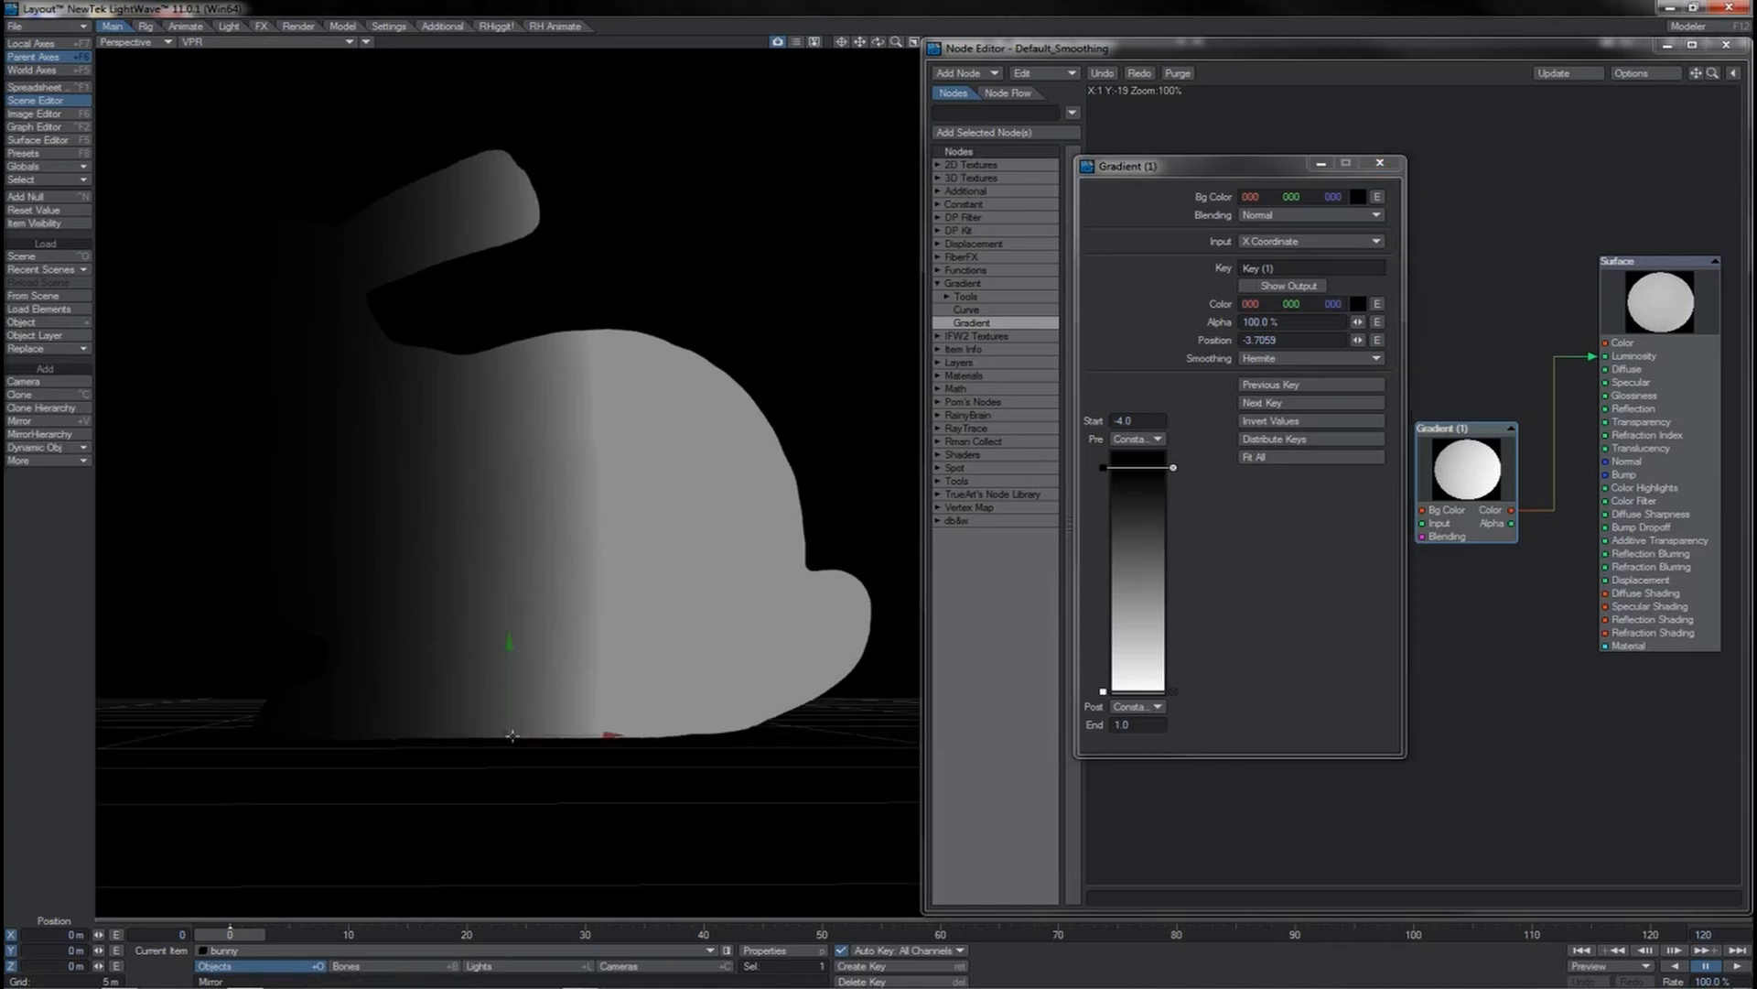
key("ctrl+c")
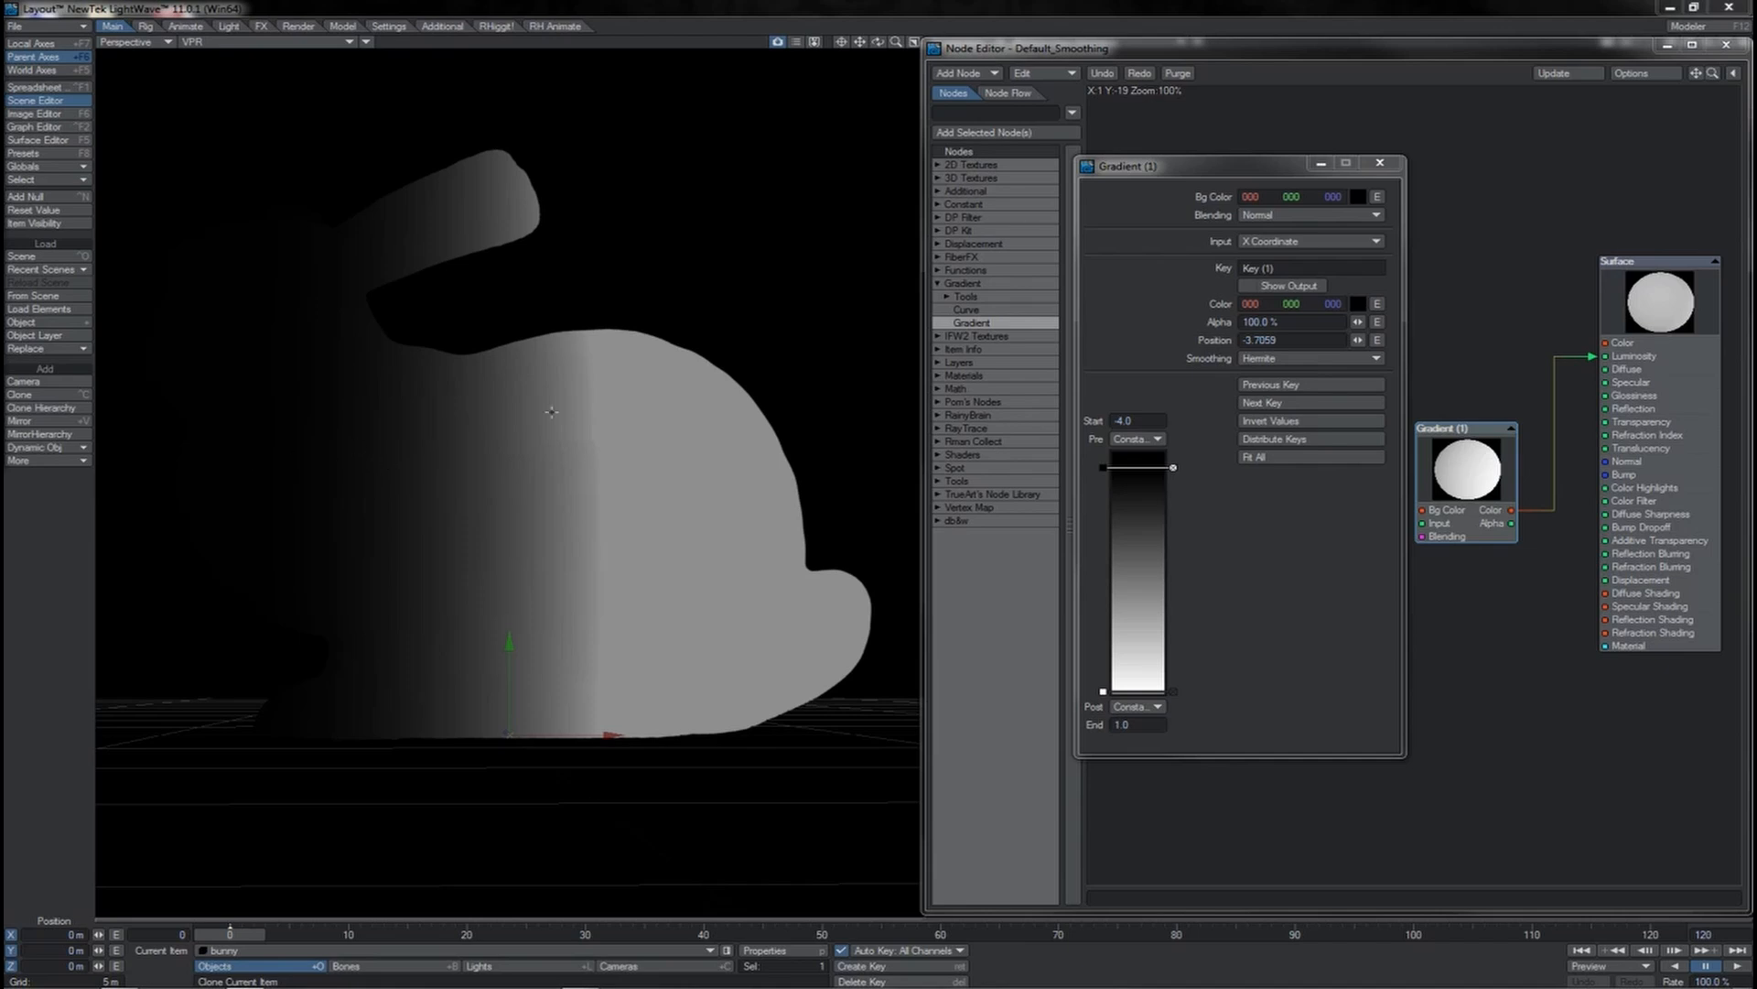
left_click_drag(1155, 174, 1155, 164)
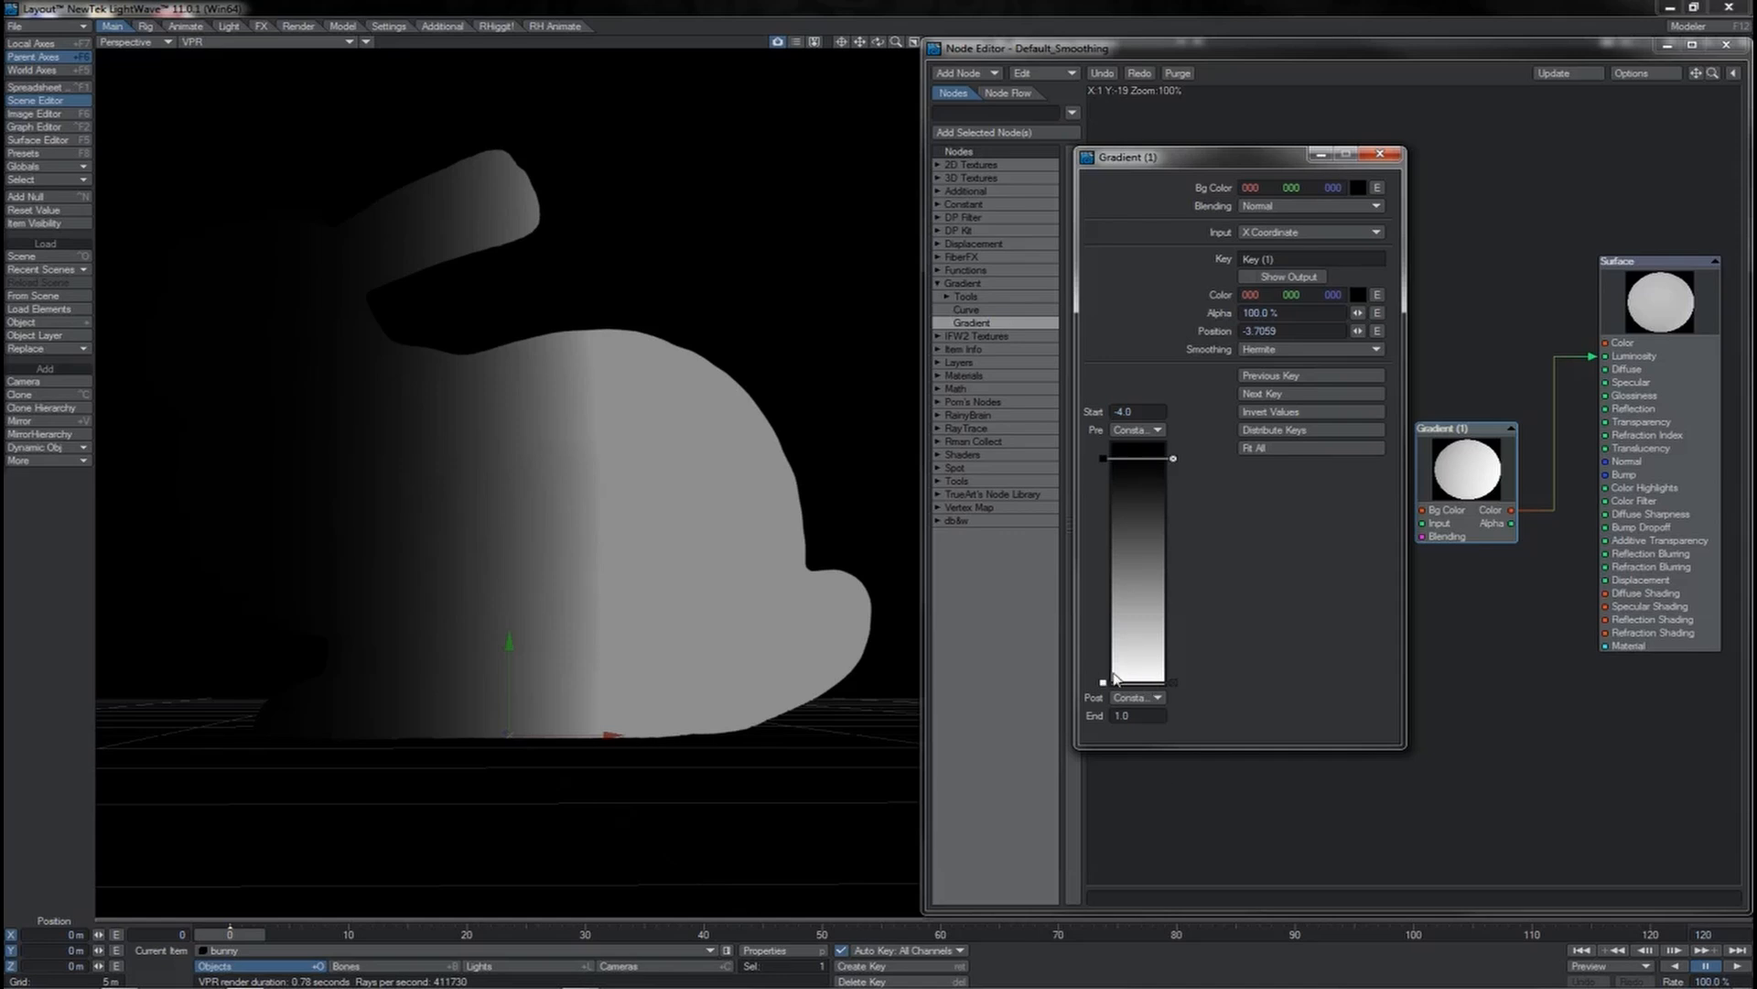
left_click(1461, 594)
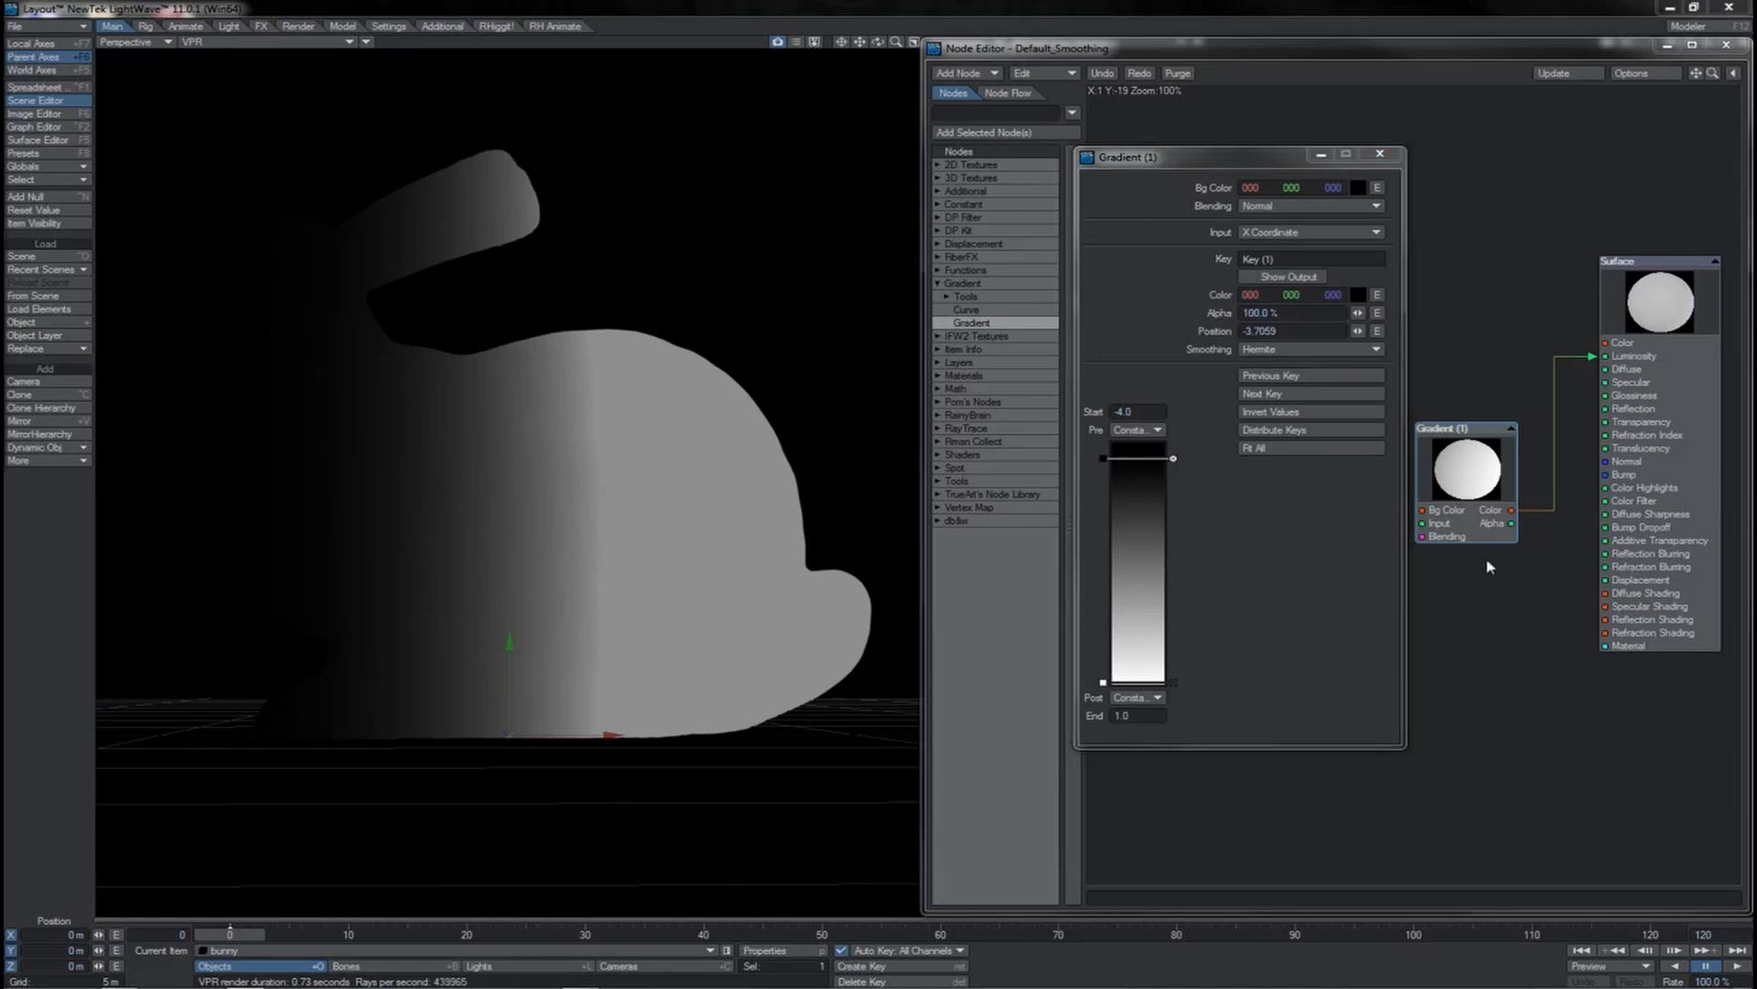
left_click_drag(1512, 510, 1556, 625)
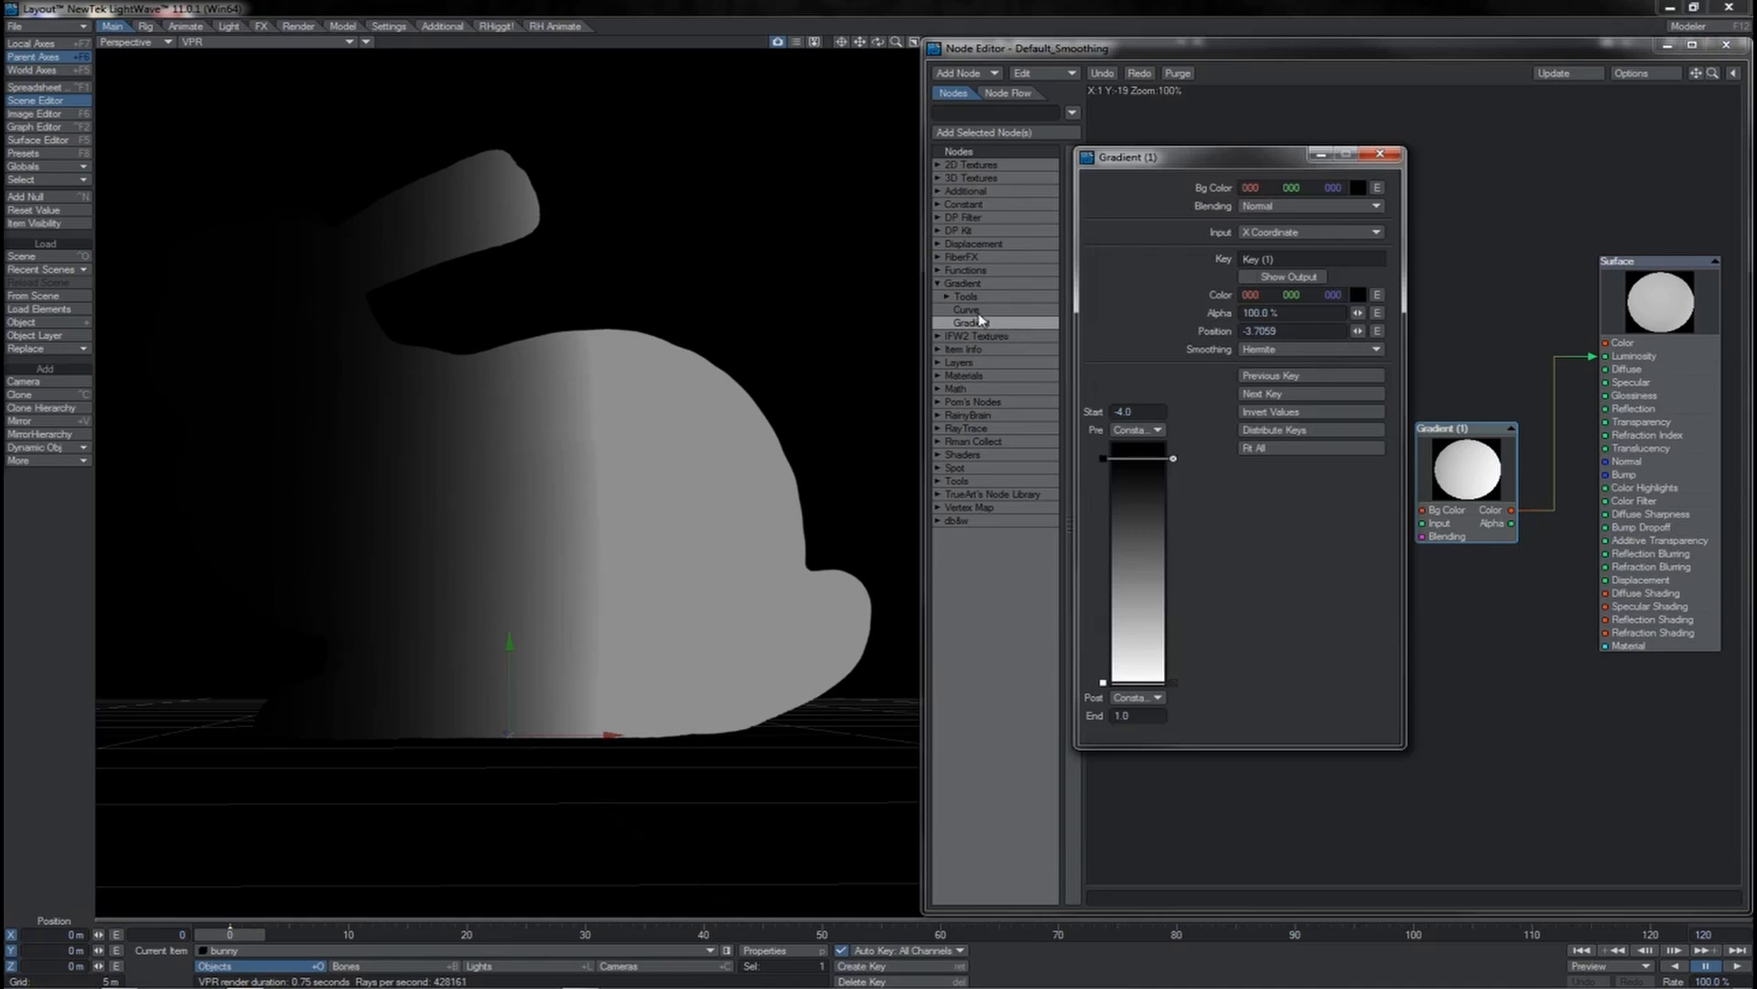
Step: Add a Curve node to the surface network and open its curve settings
double_click(974, 312)
left_click_drag(1405, 491, 1442, 339)
double_click(1444, 344)
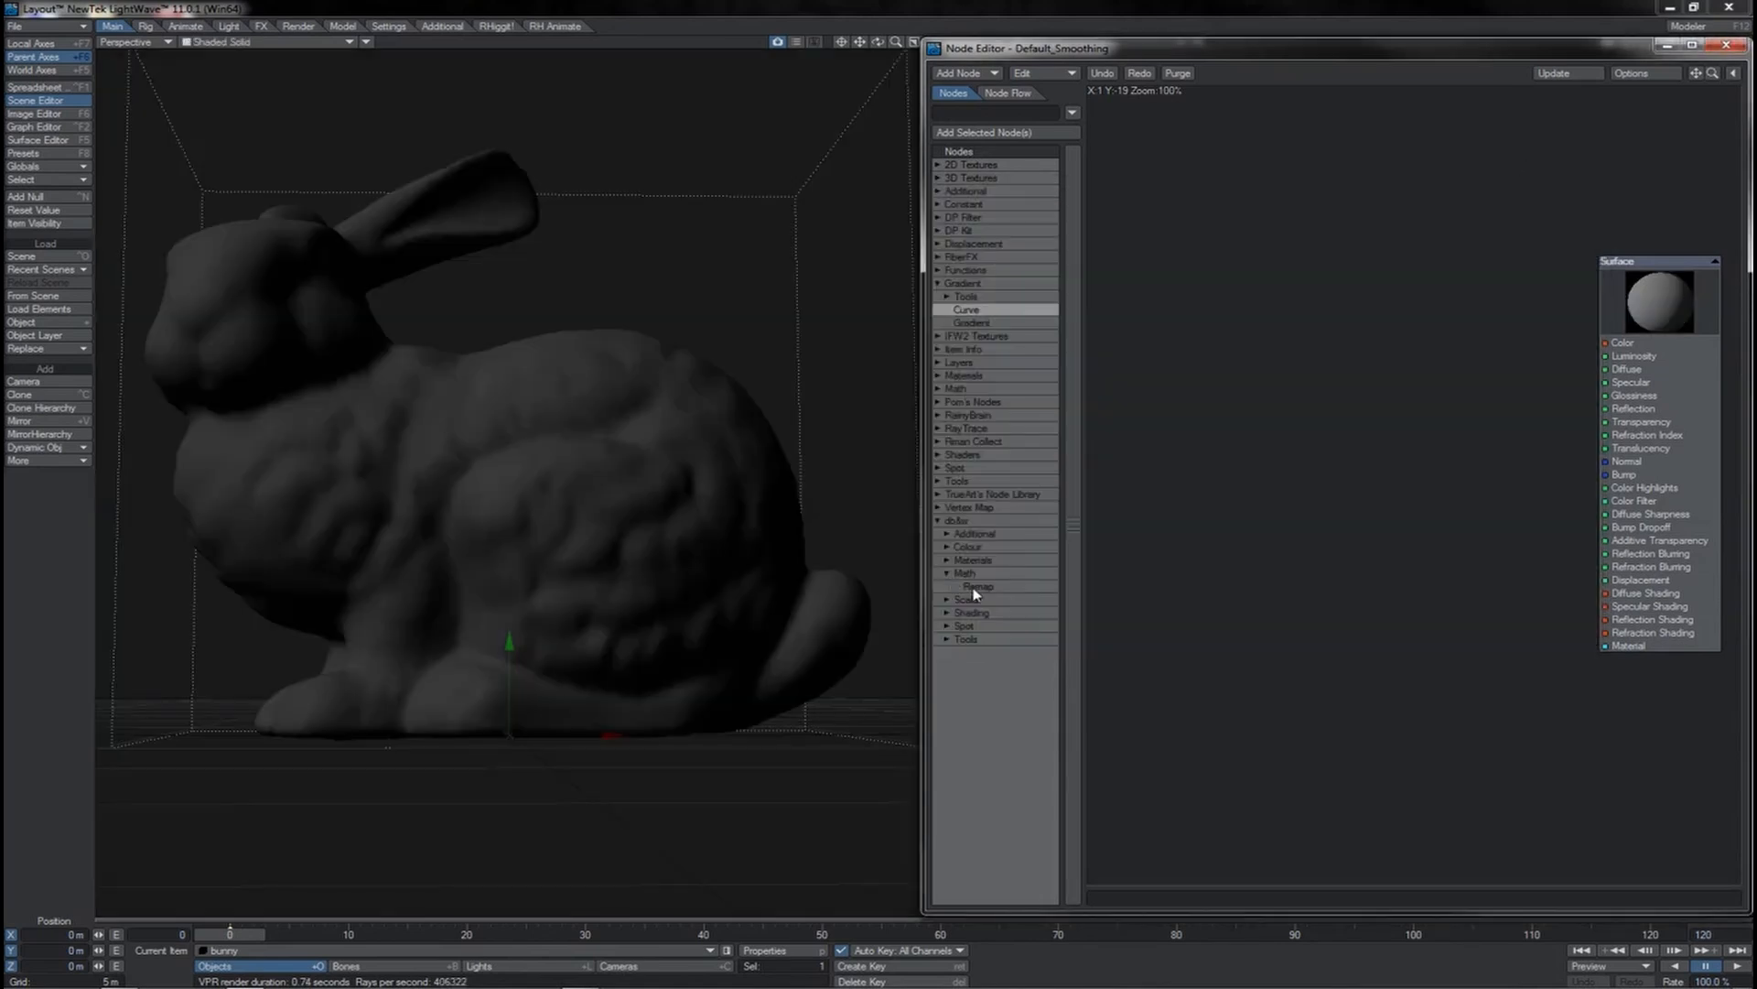
Step: Add a db&w Remap node with its Scalar output feeding the surface's Luminosity, and set its input minimum to -3.705
double_click(977, 587)
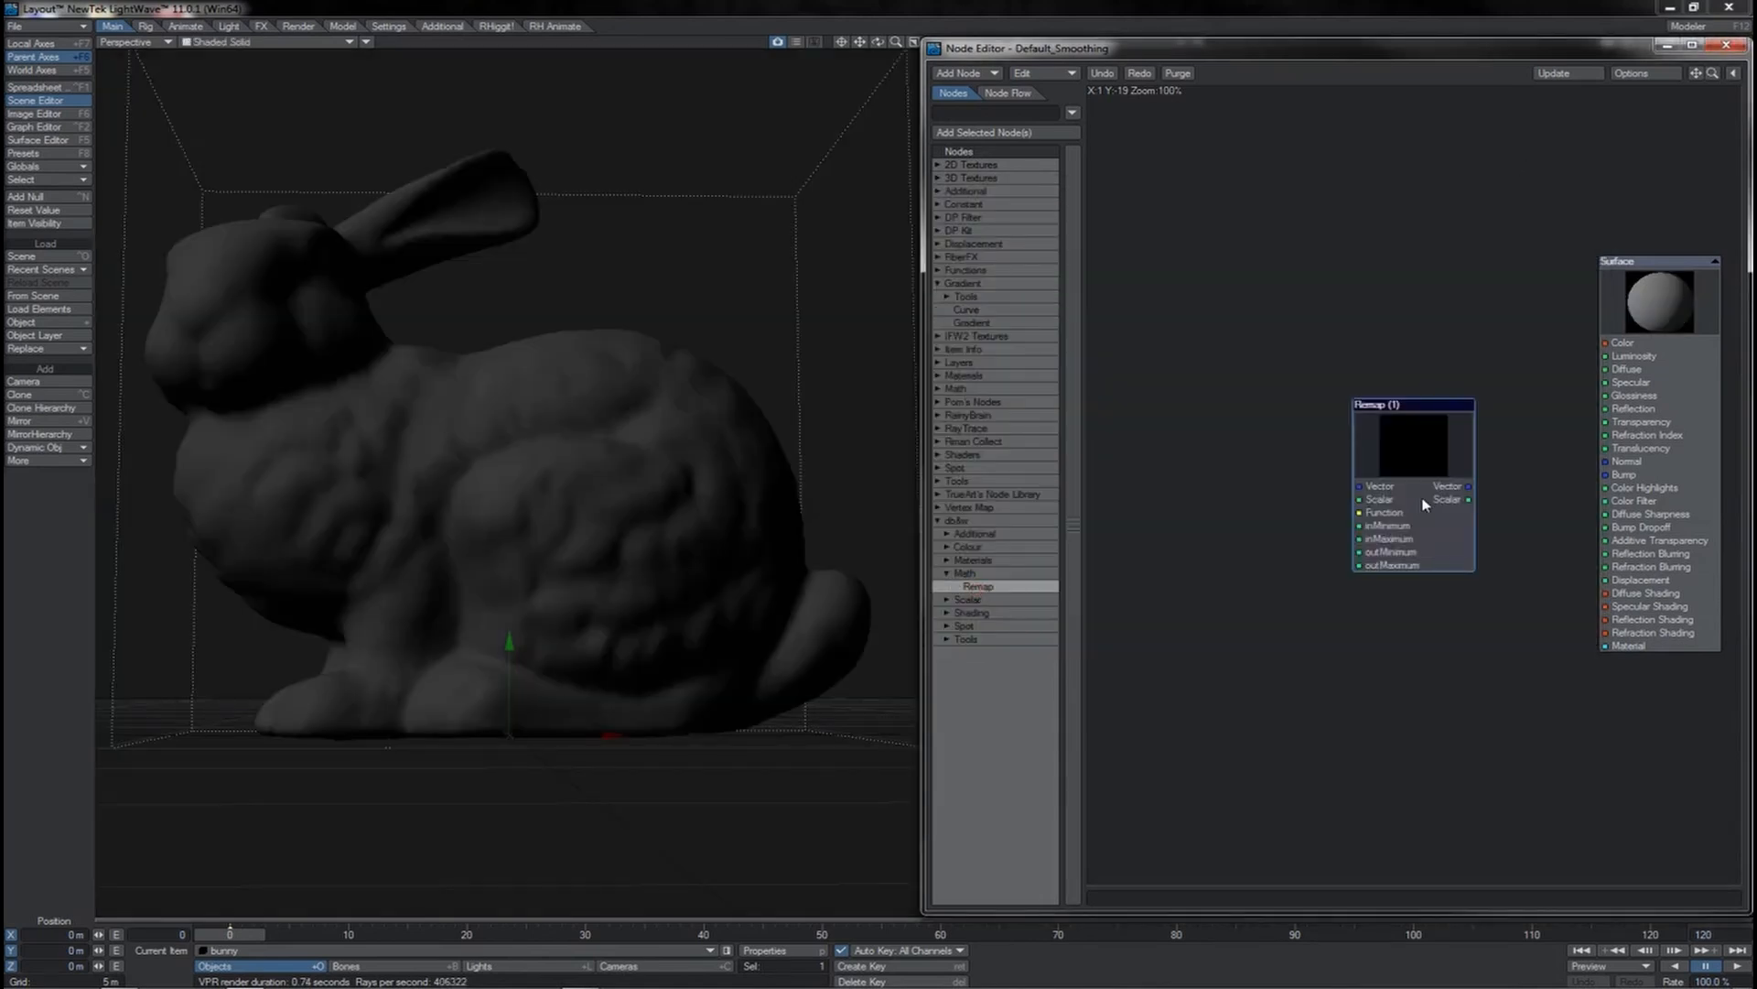
left_click_drag(1428, 500, 1372, 465)
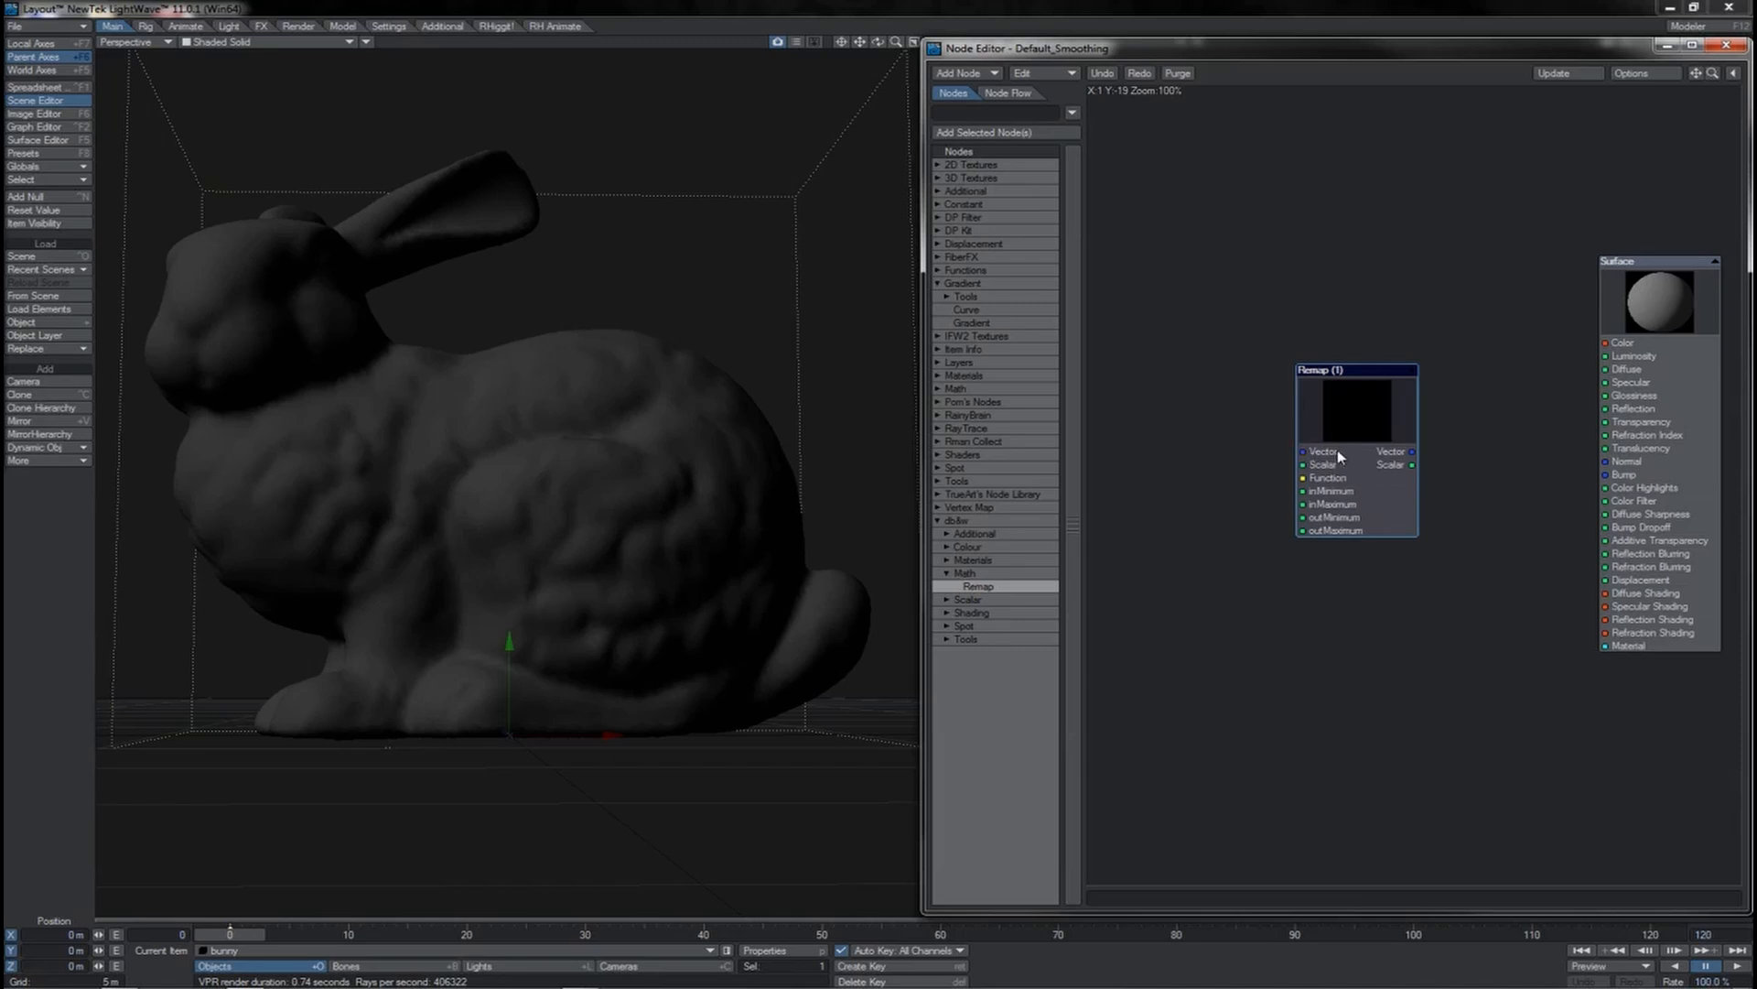
double_click(1318, 485)
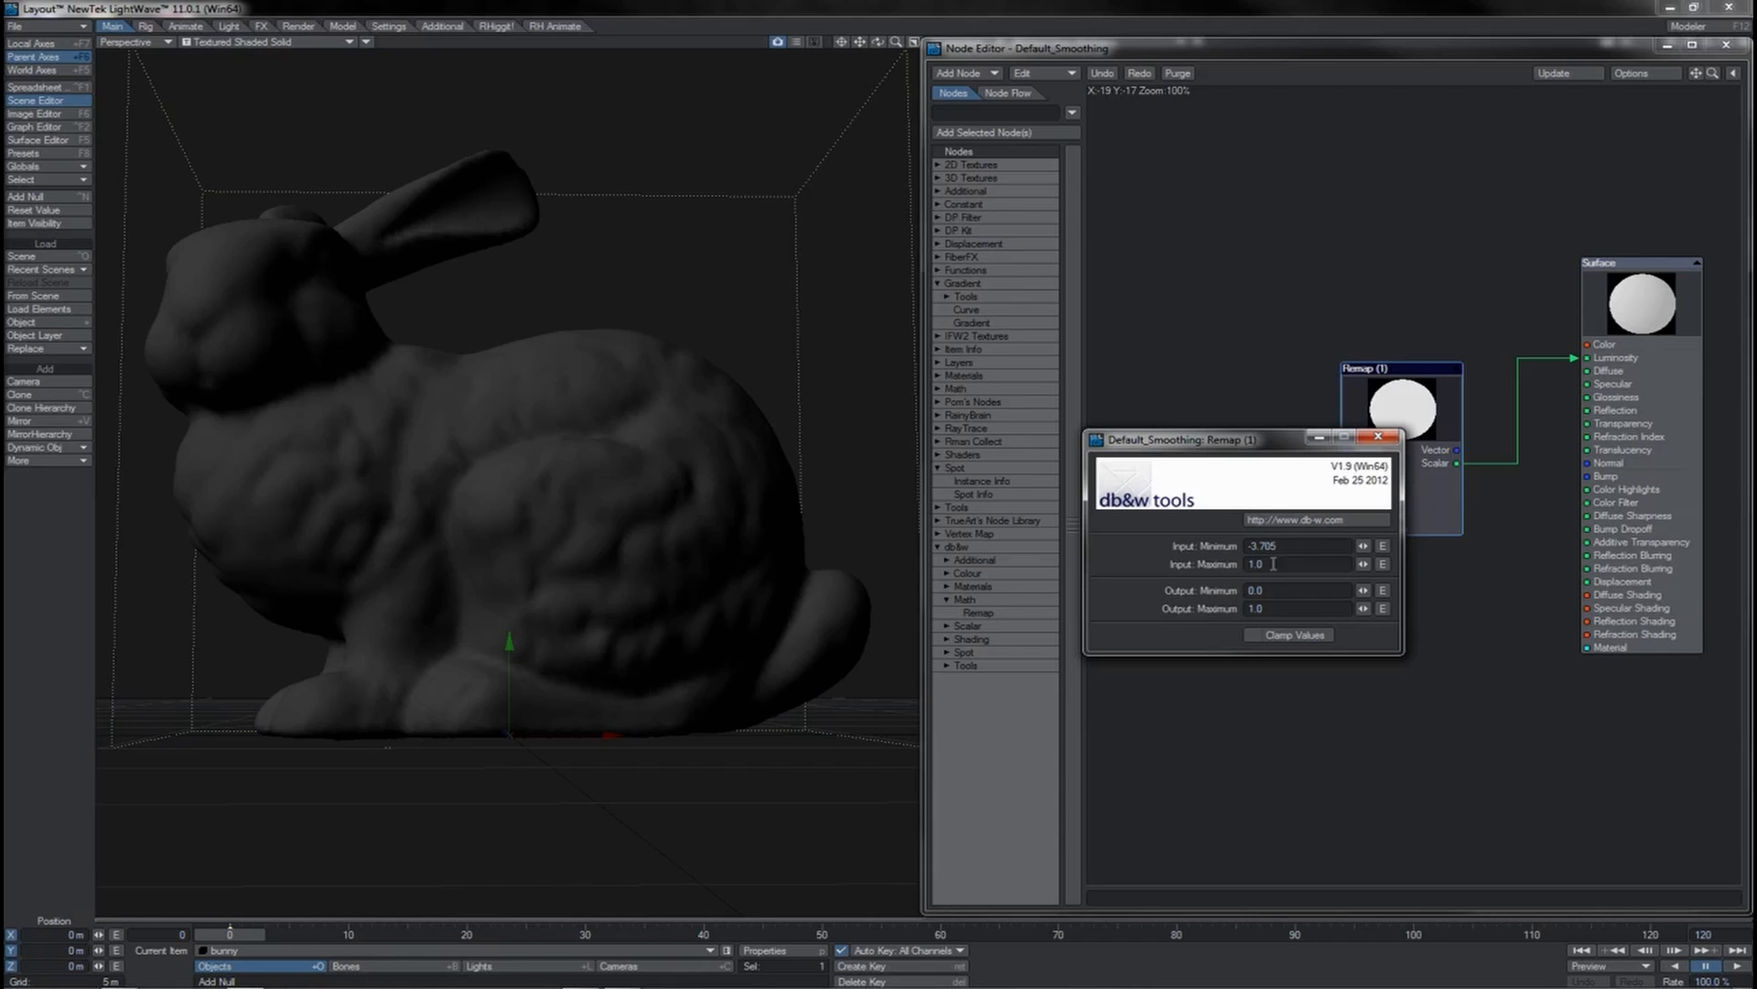
key("Return")
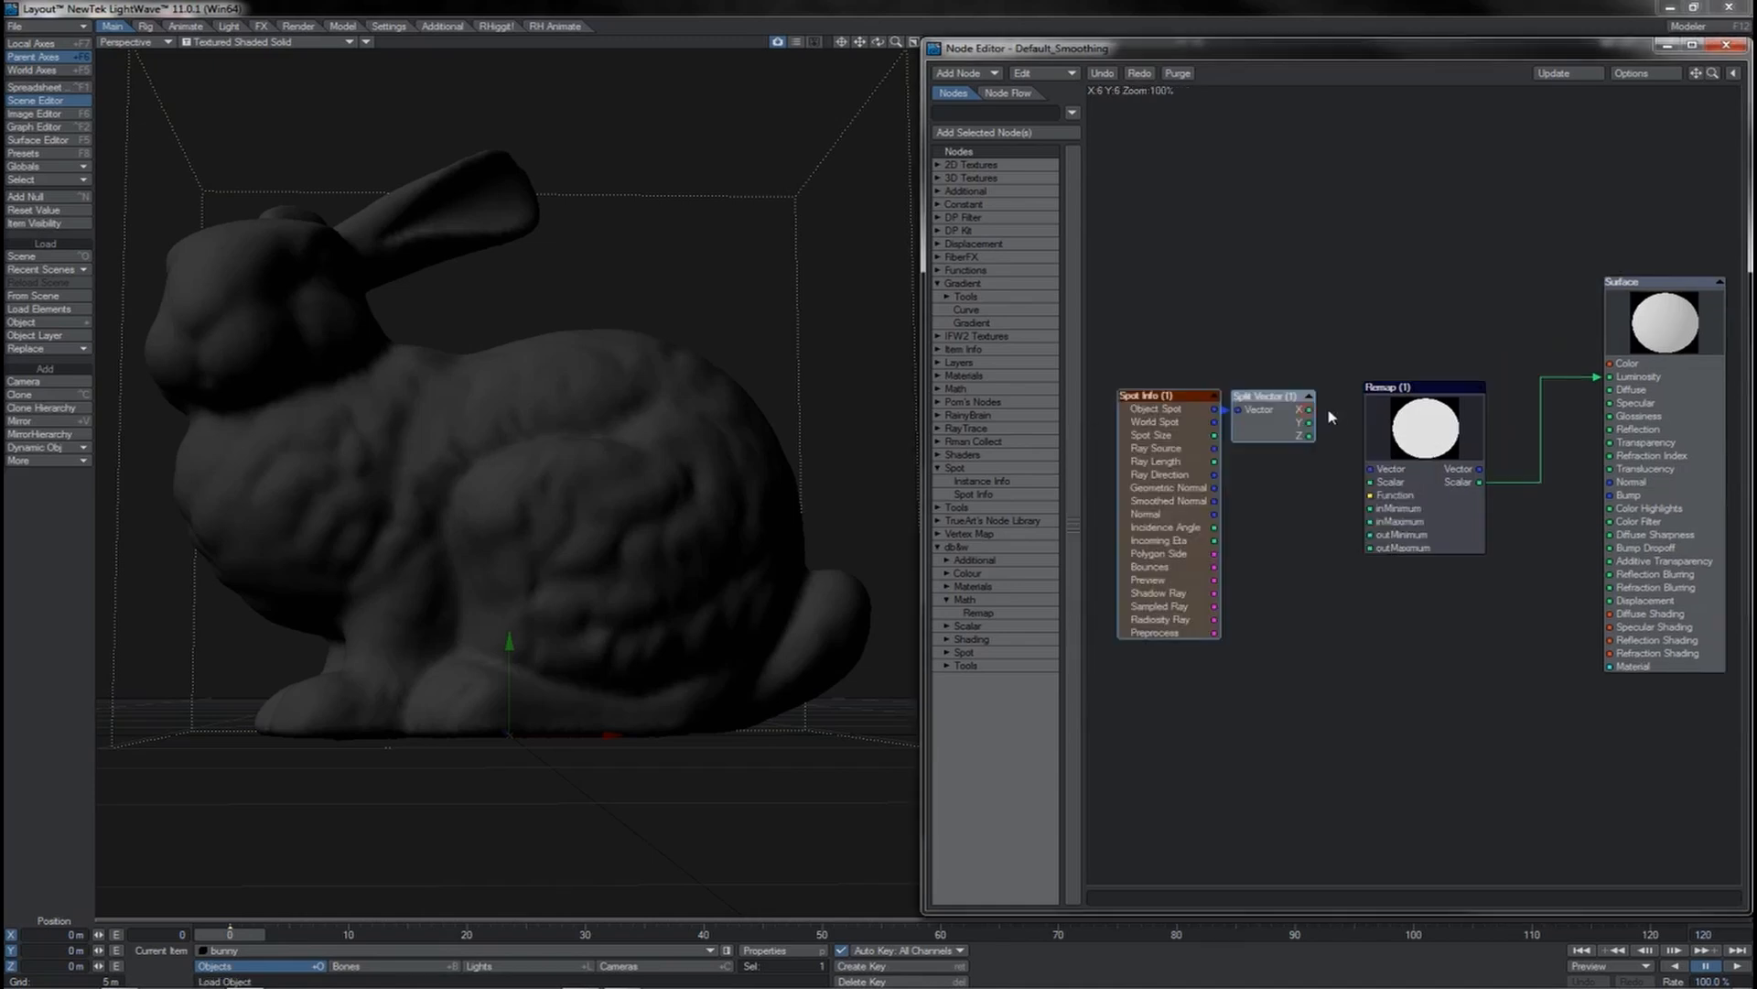
Step: Connect the Split Vector node's X output to the Remap node's Scalar input, and check the bunny's surface settings
left_click_drag(1310, 410, 1292, 519)
left_click_drag(1310, 413, 1406, 485)
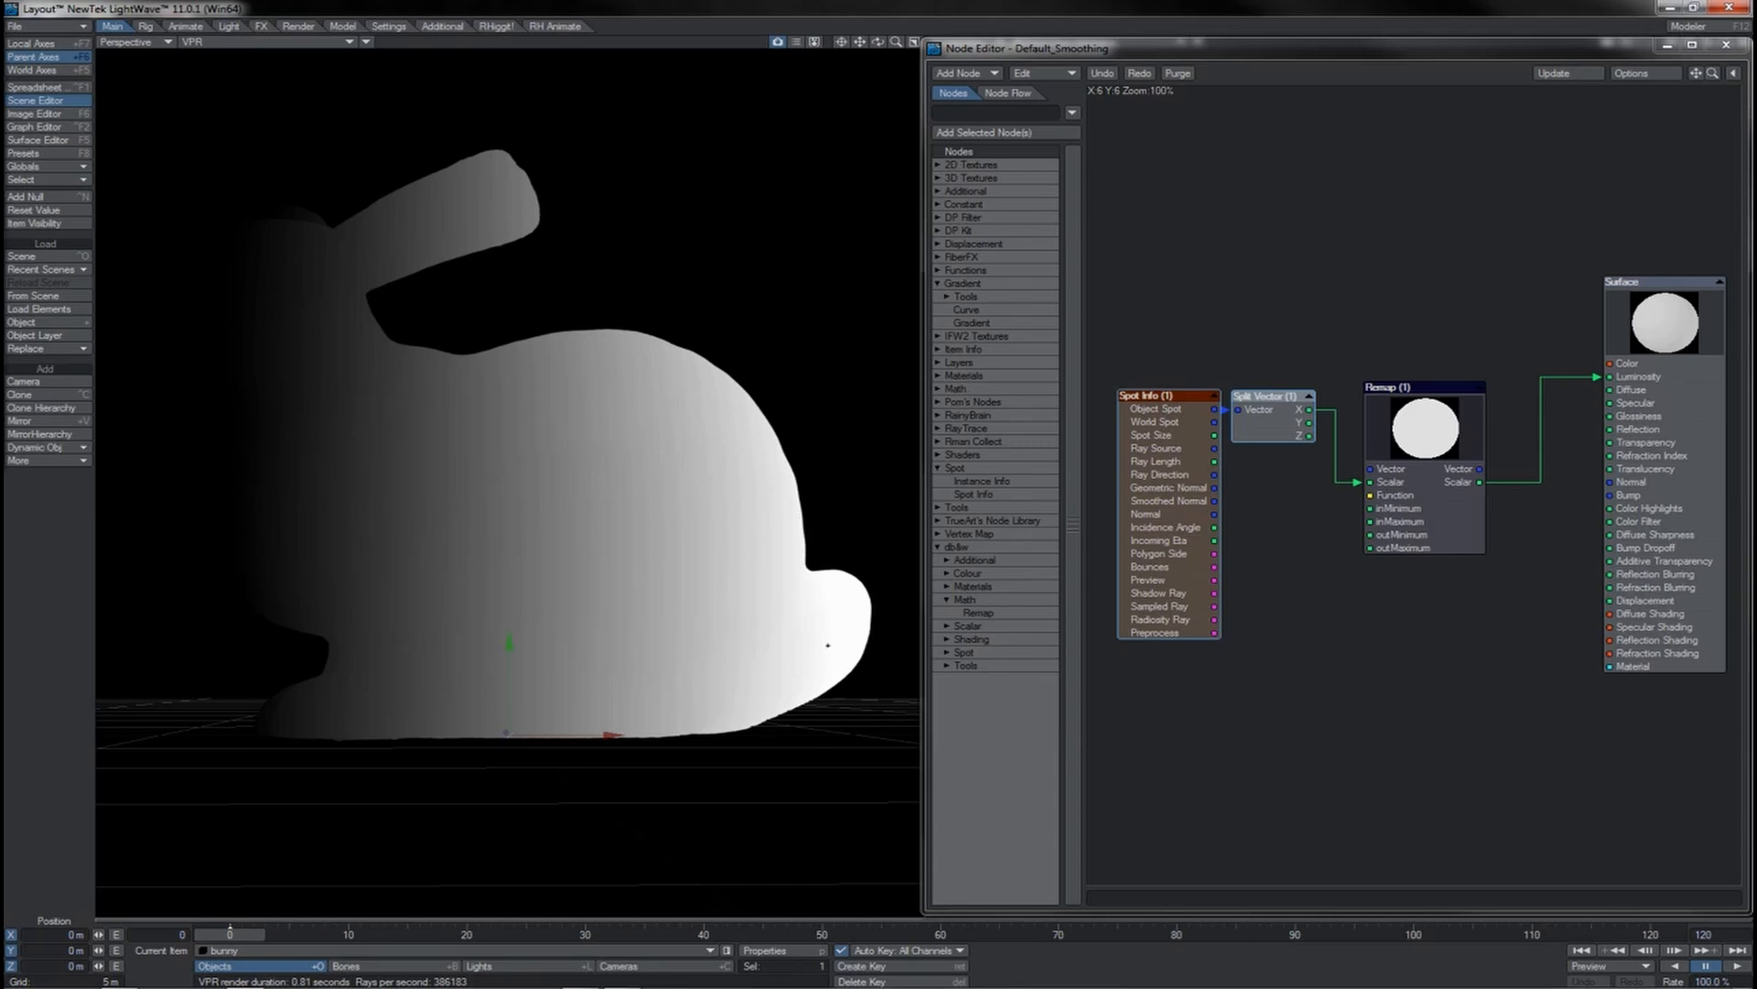
key("F5")
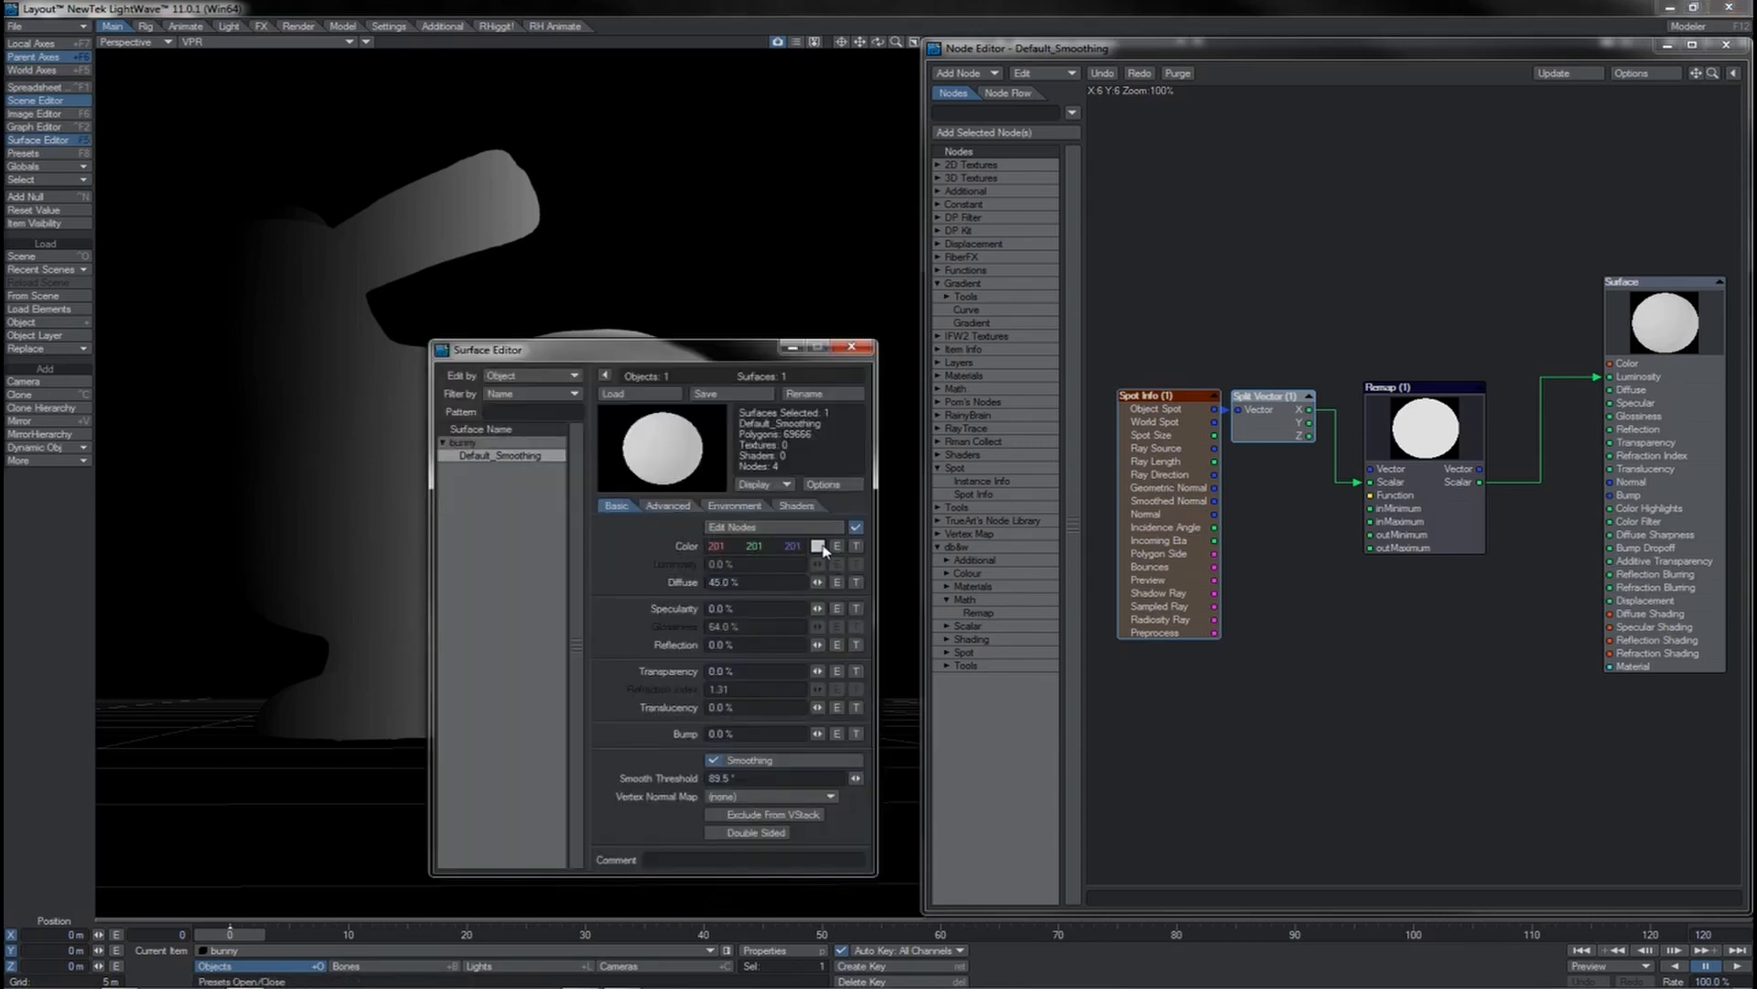
left_click(851, 347)
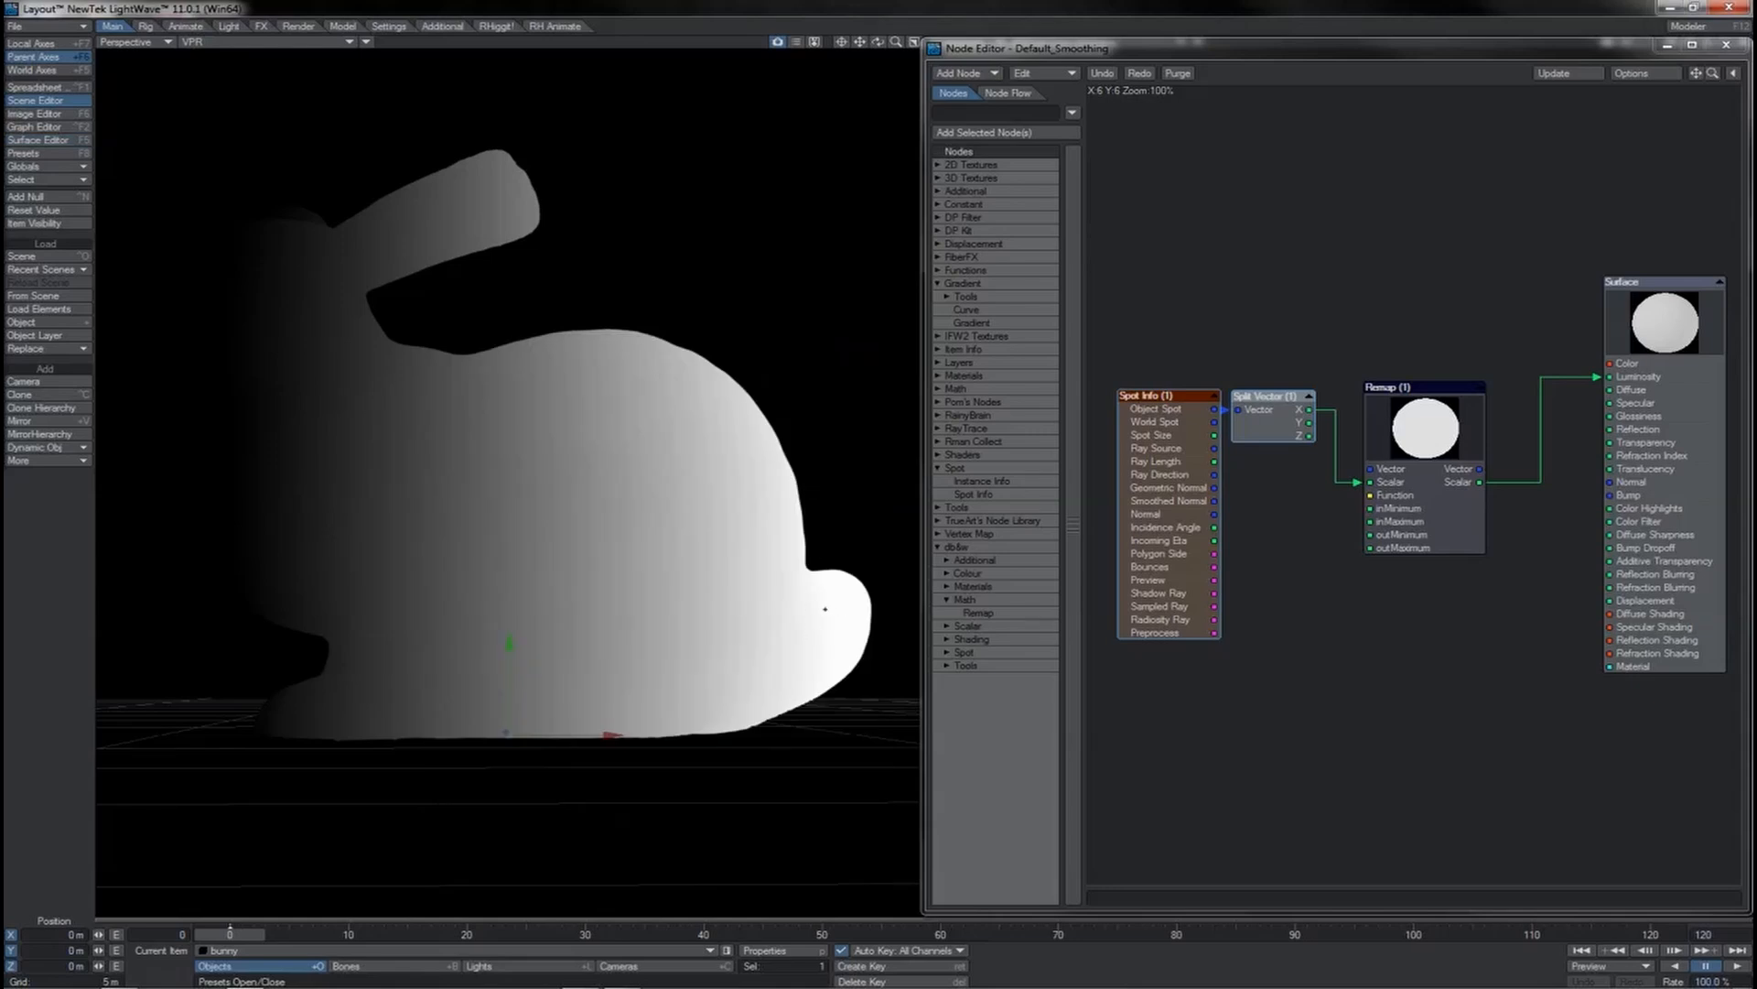
Step: Enable Clamp Values on the Remap node and review its input and output ranges
double_click(1391, 513)
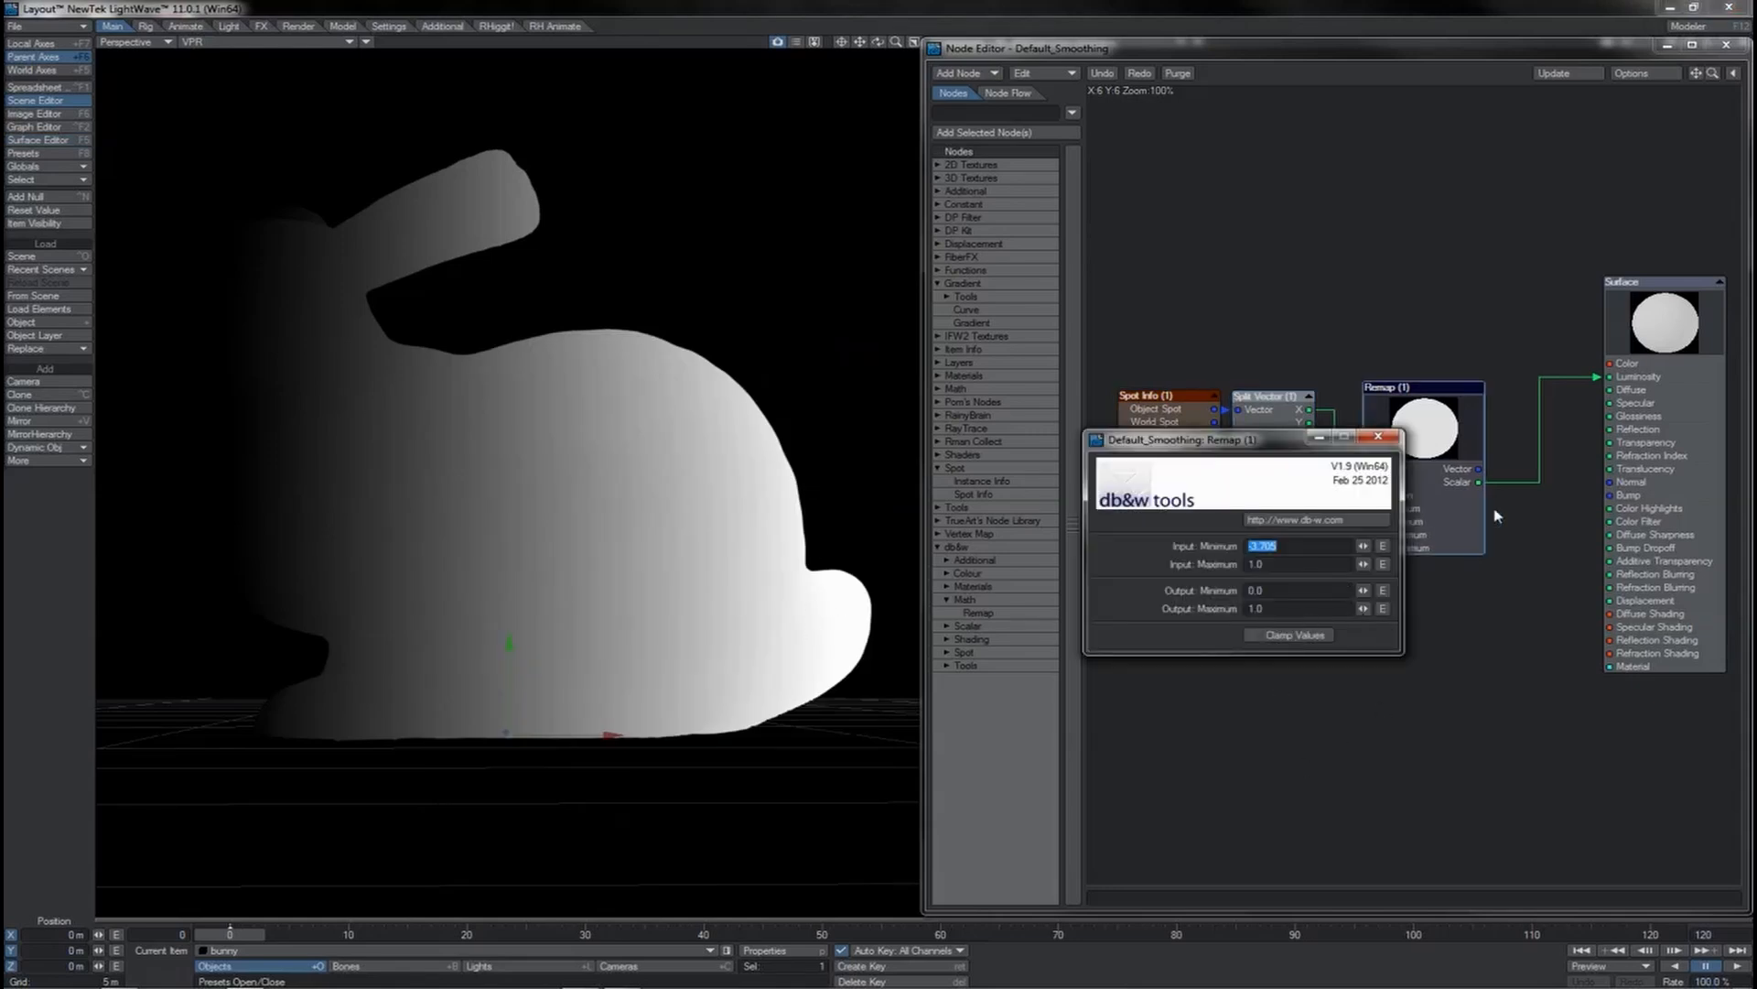
left_click(1259, 639)
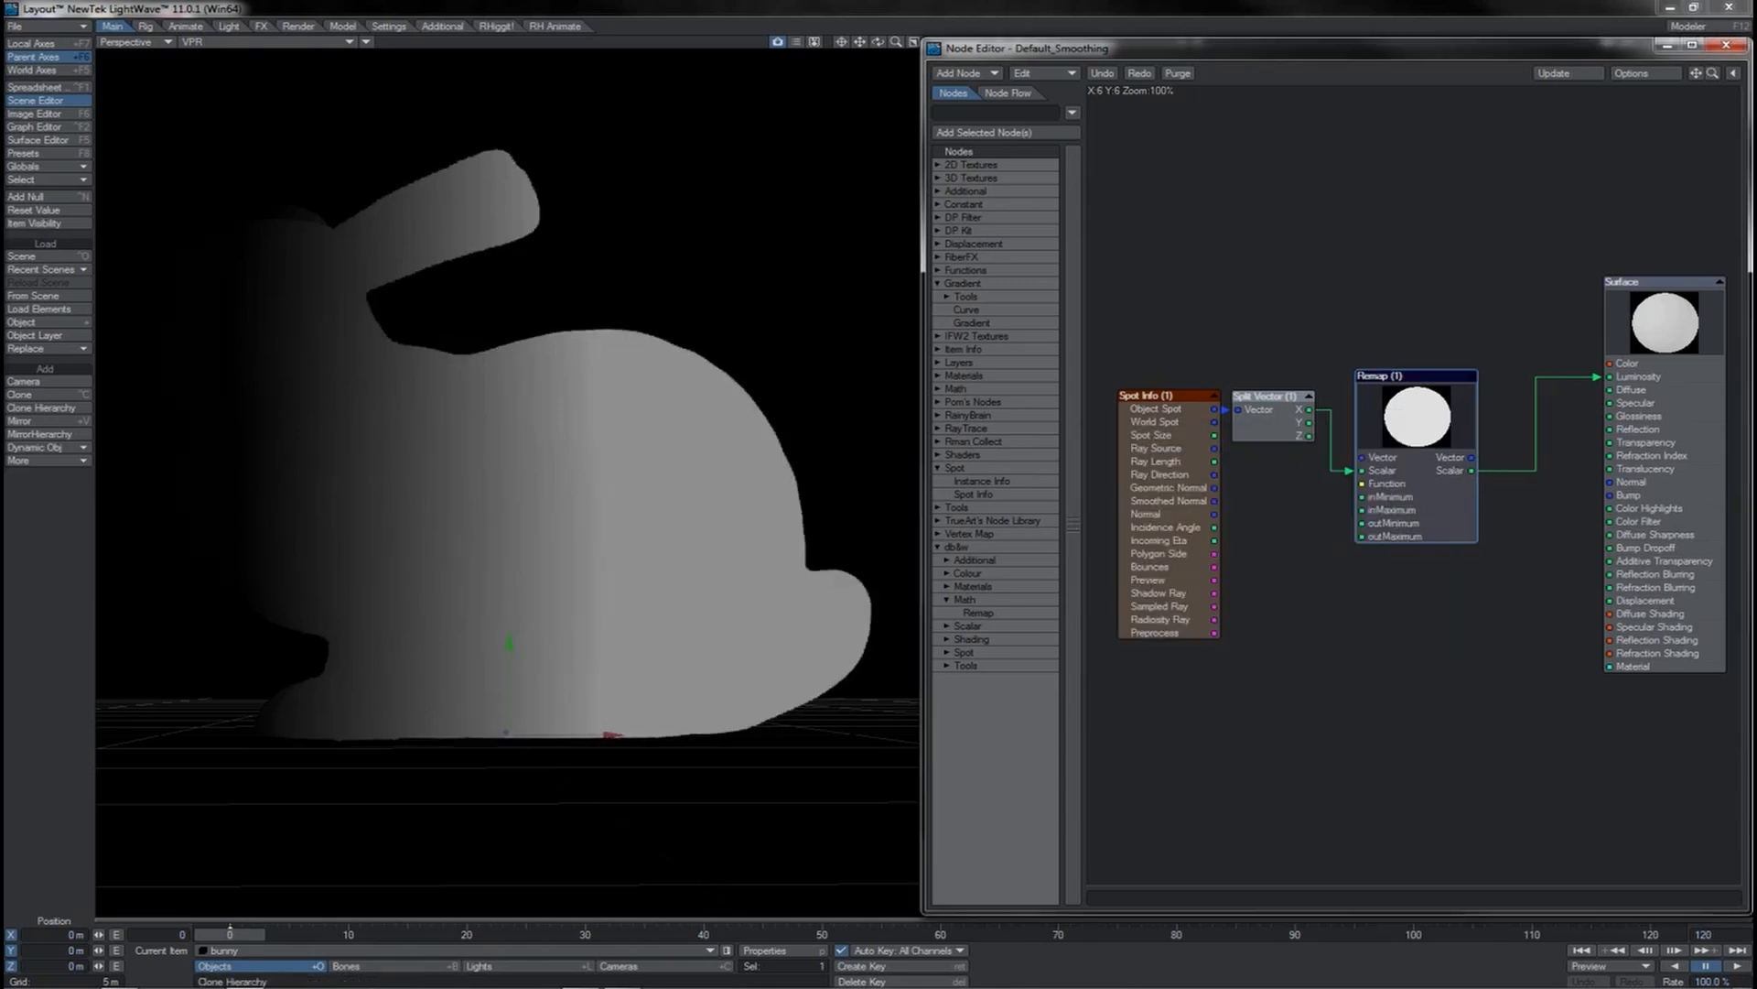
left_click_drag(1433, 499, 1449, 505)
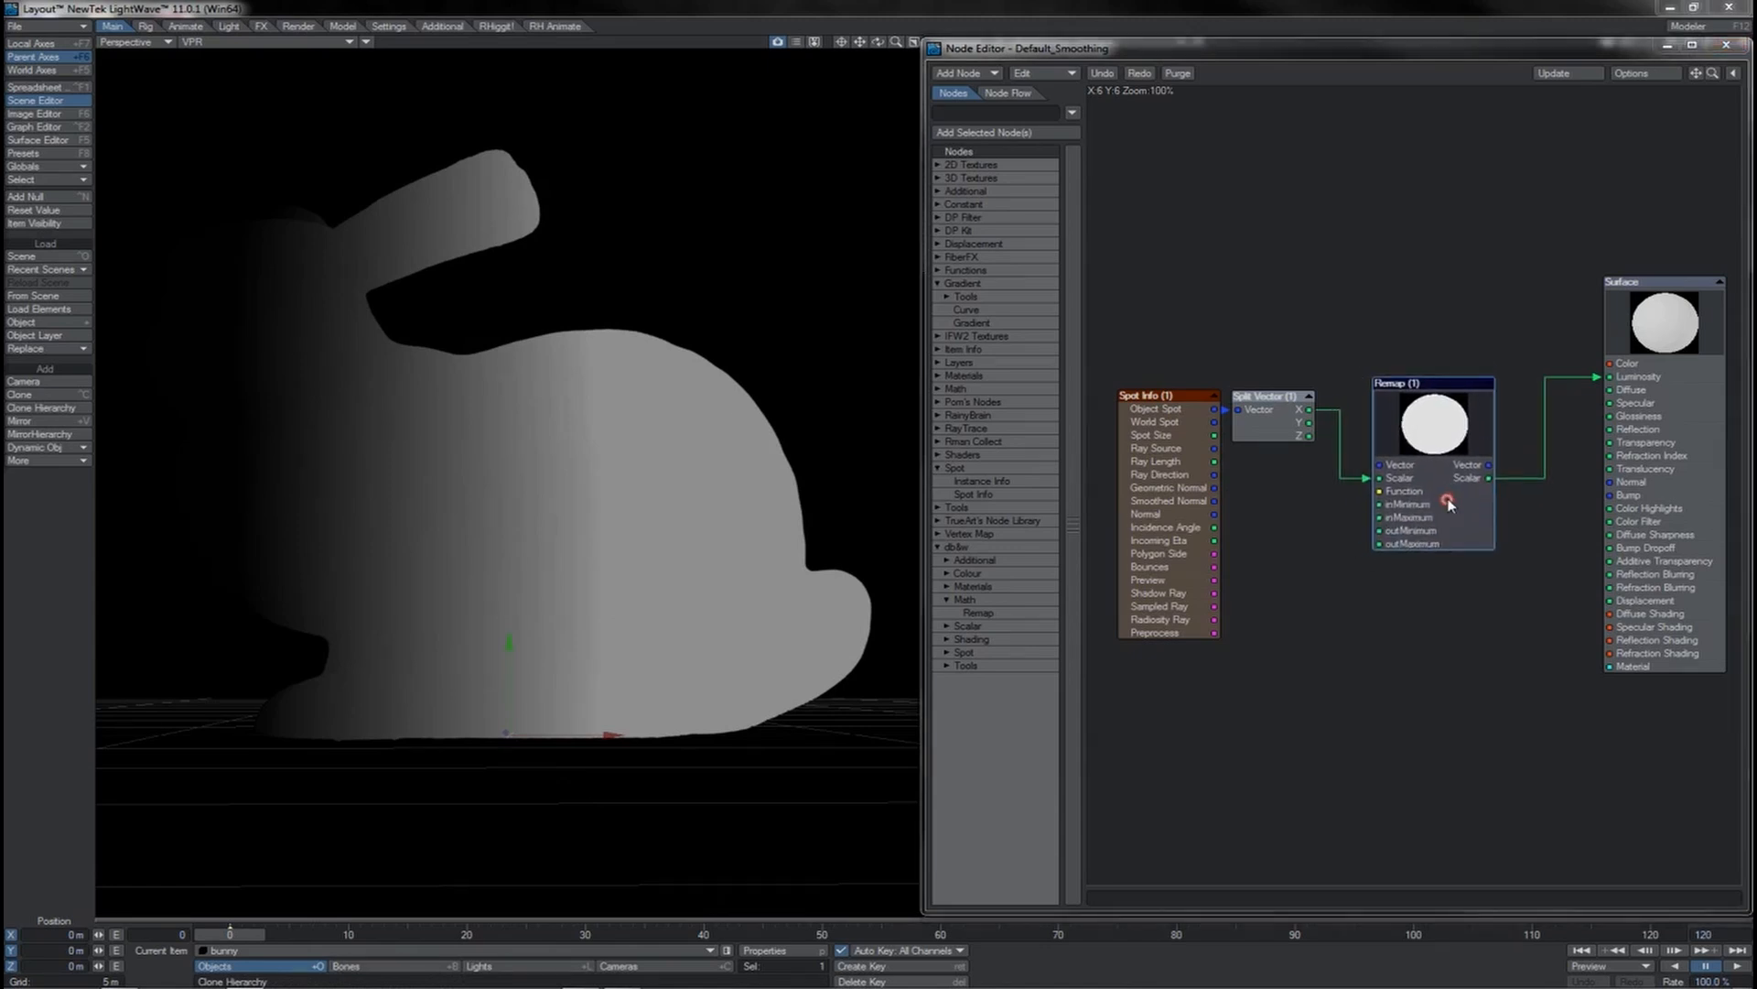
double_click(1452, 500)
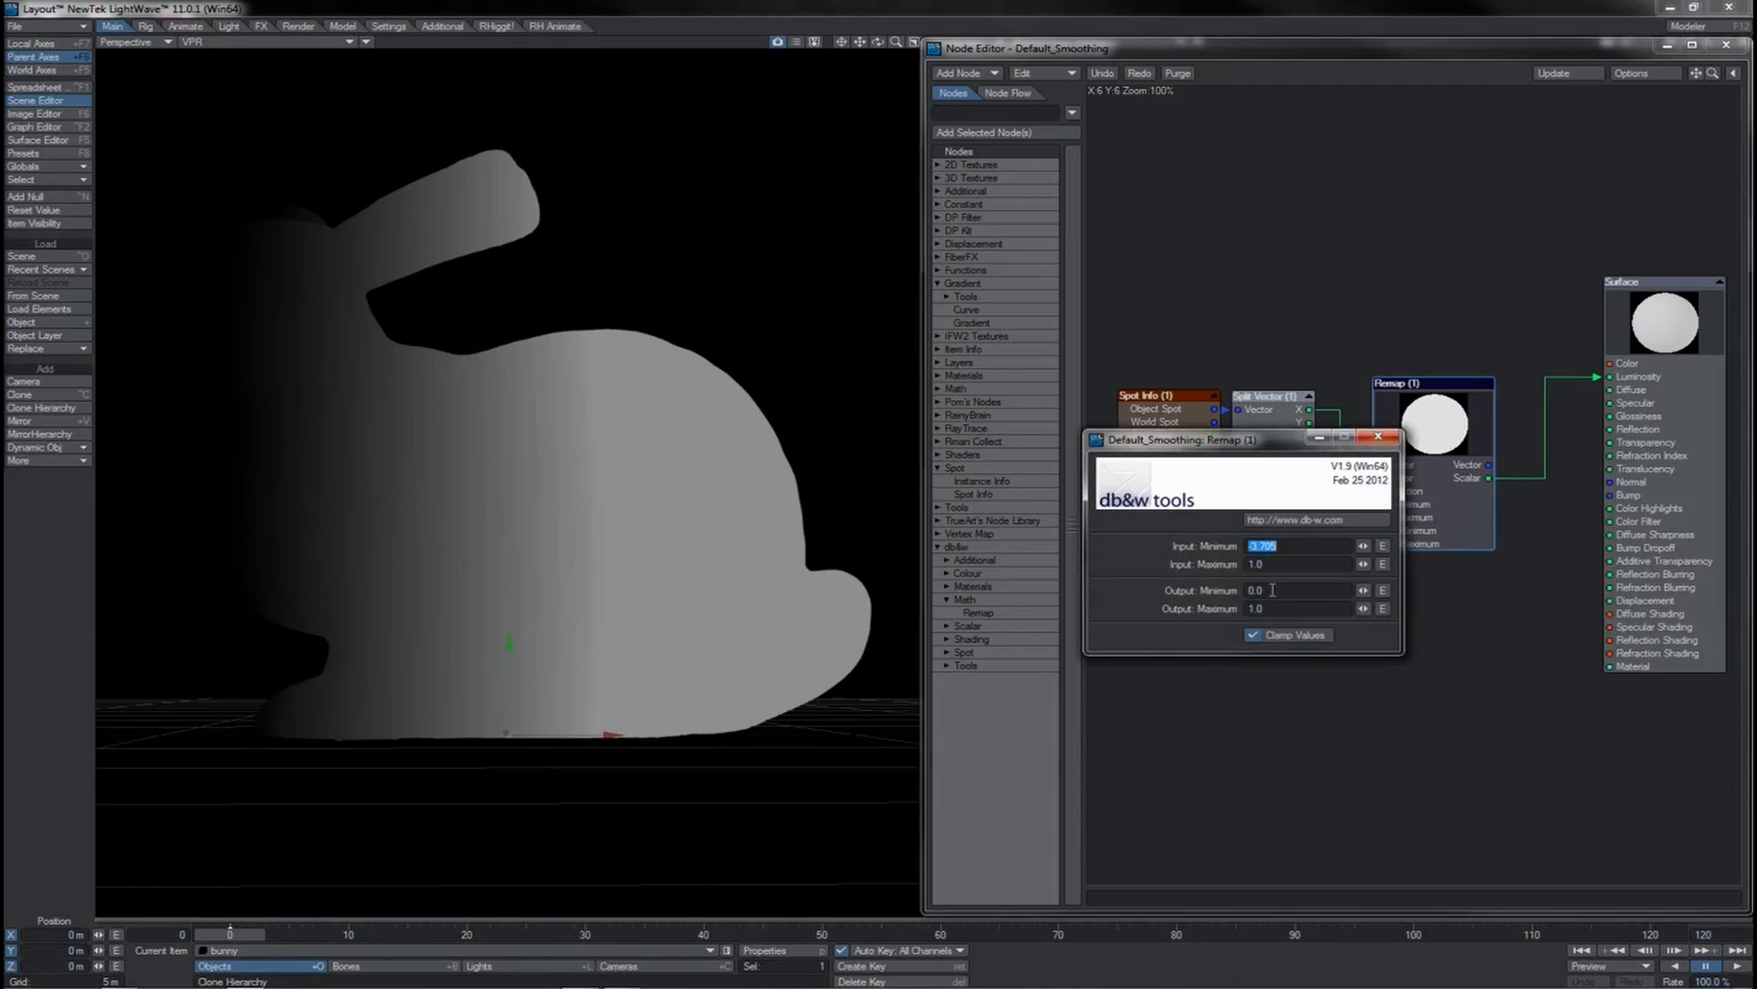
left_click(1378, 435)
left_click_drag(1418, 458, 1419, 455)
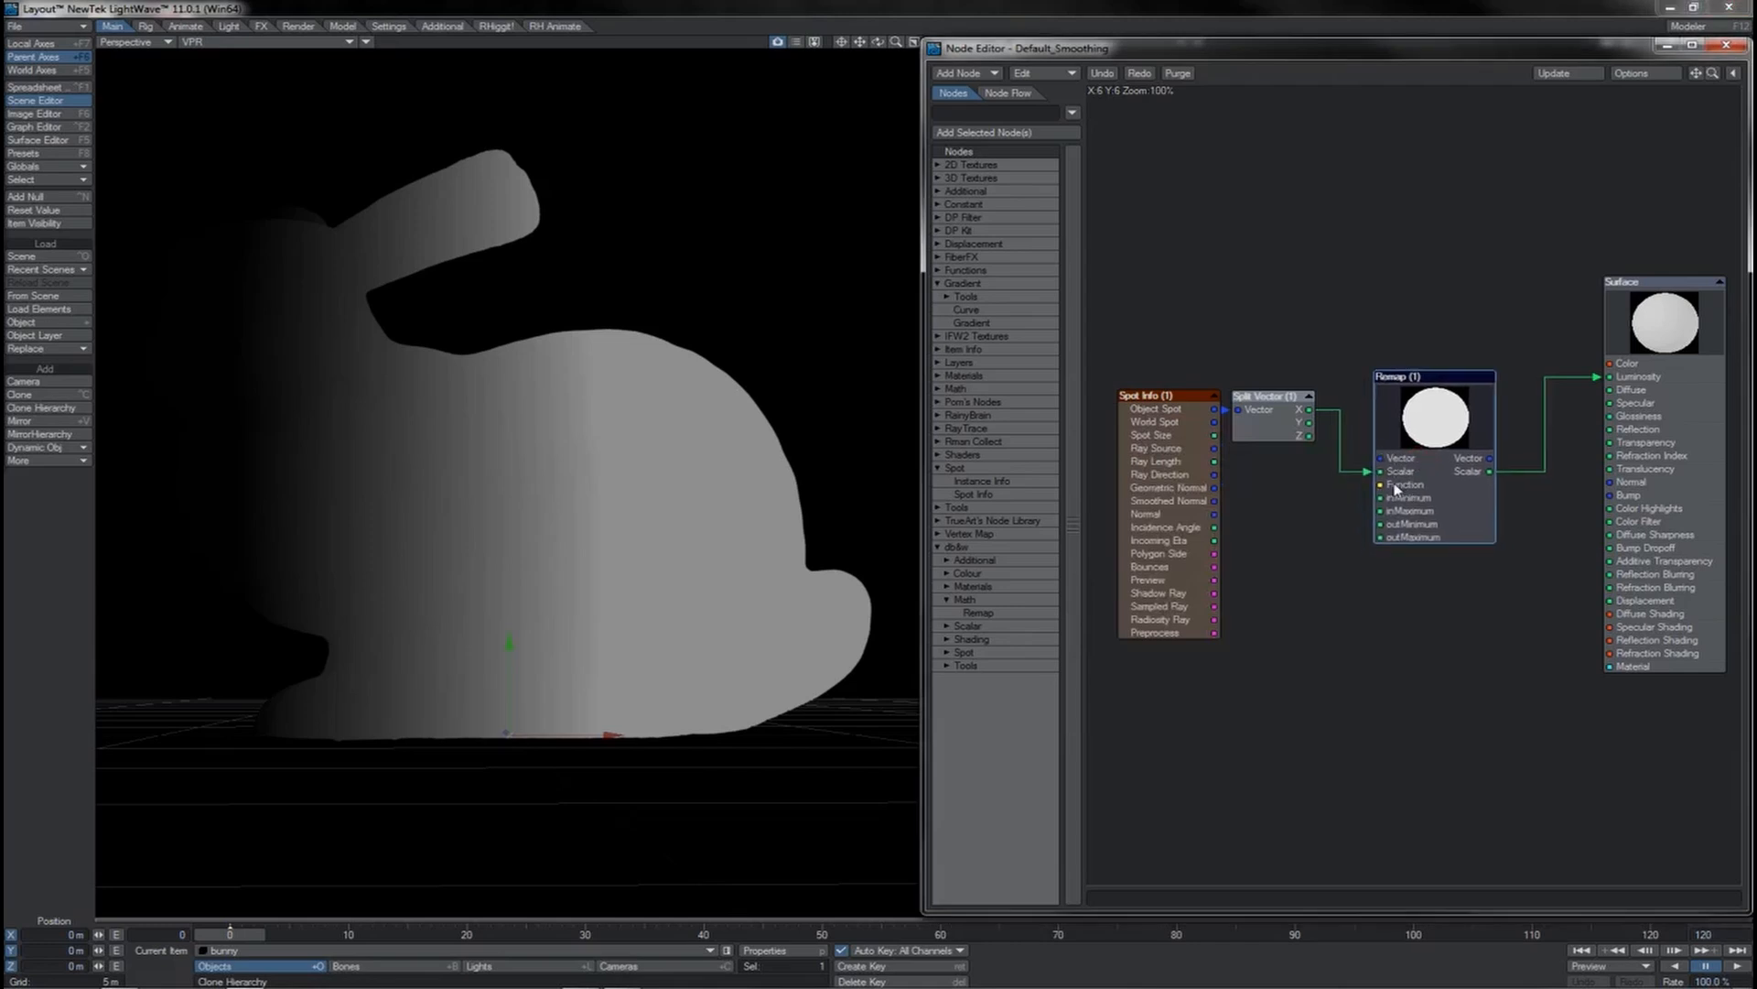
Step: Connect a Noise function node to the Remap node's Function input and reset the Remap input minimum to 0.0
left_click(1319, 673)
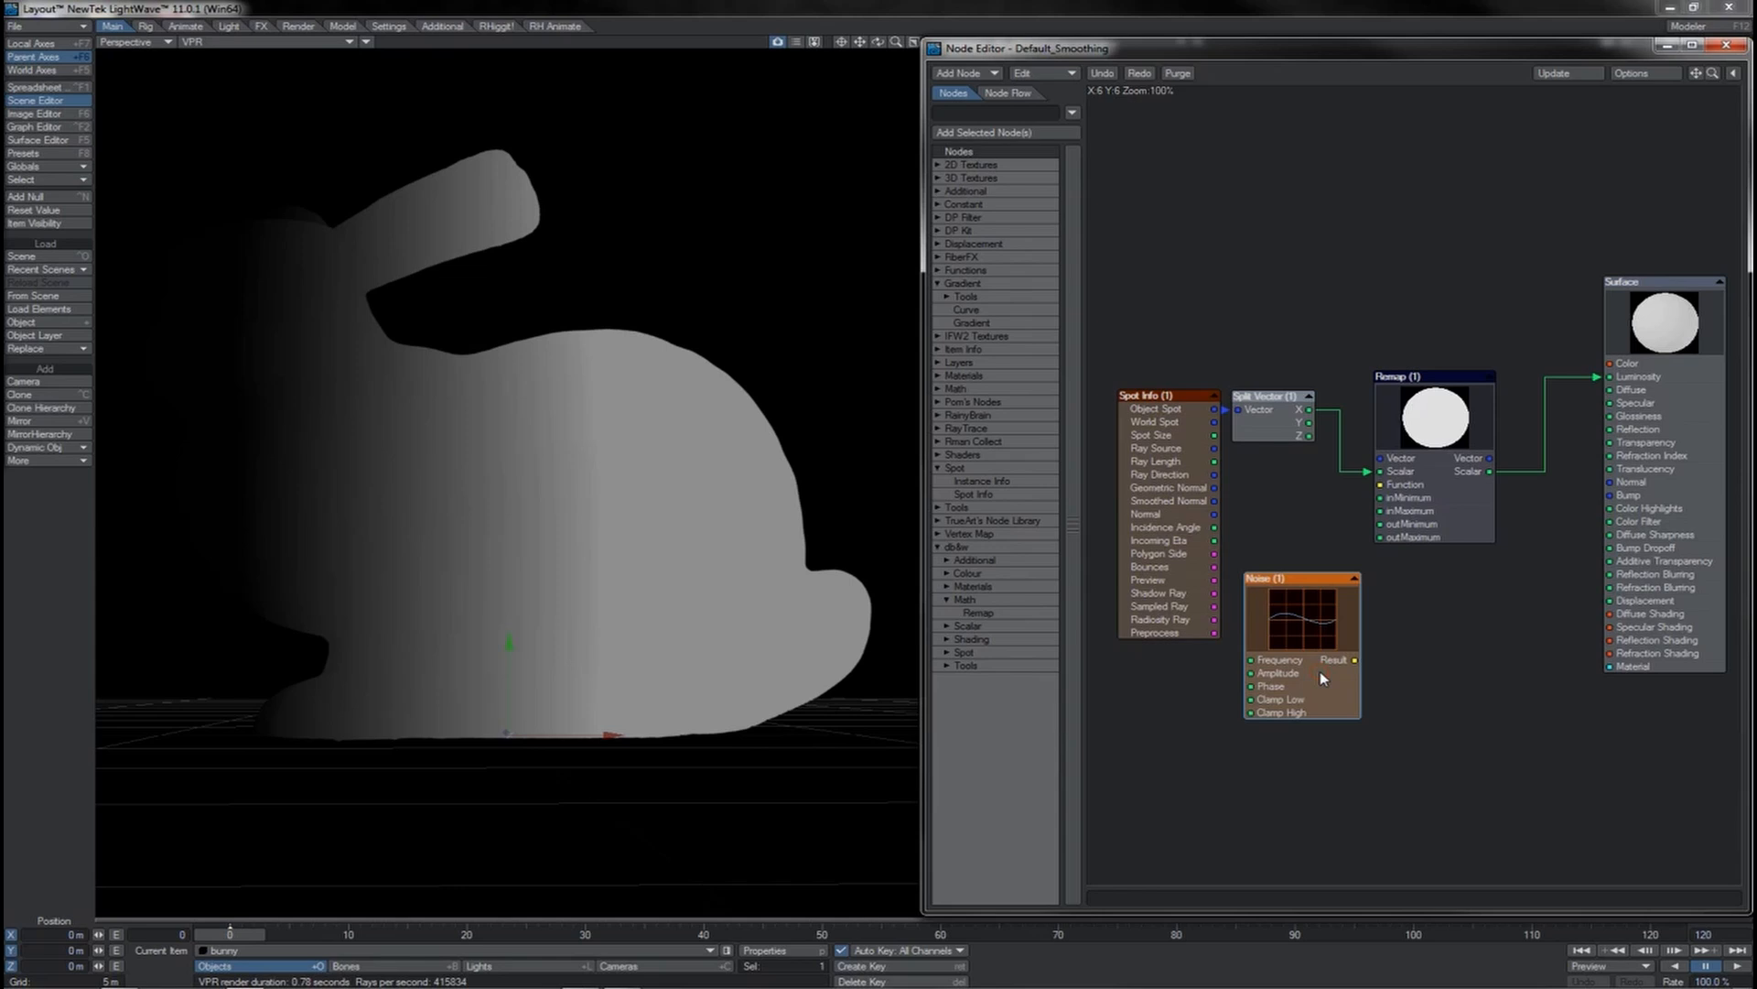
left_click_drag(1355, 660, 1384, 486)
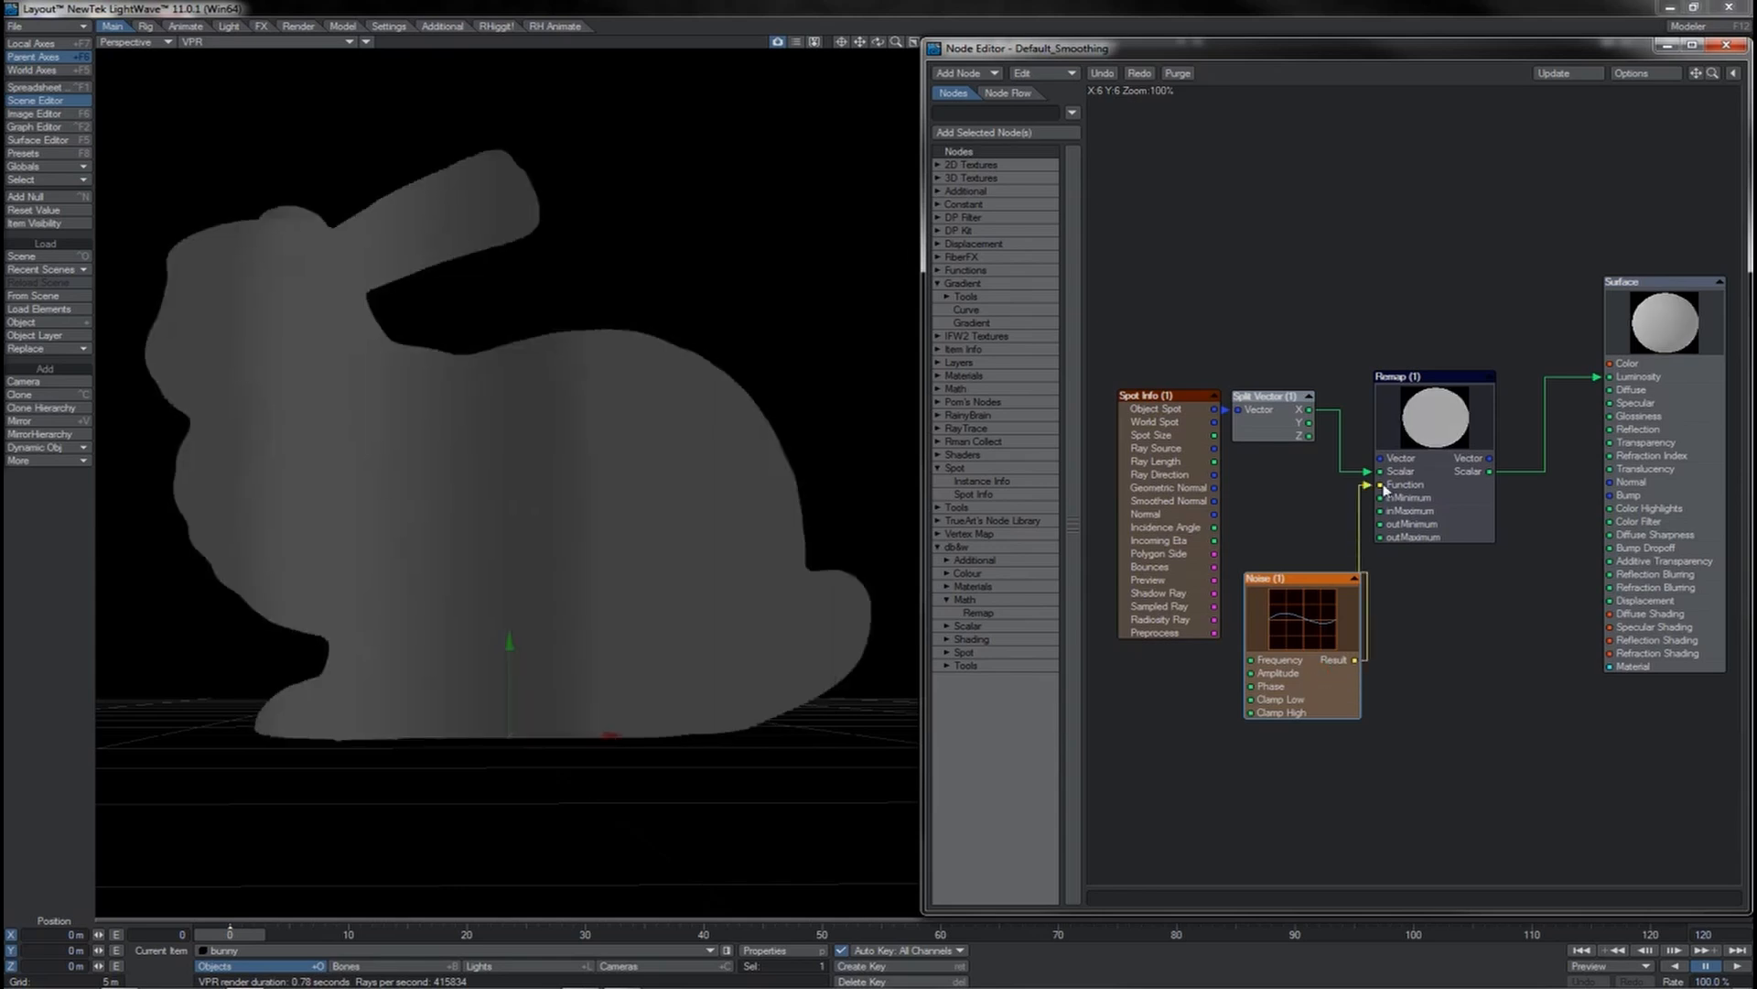
double_click(1455, 502)
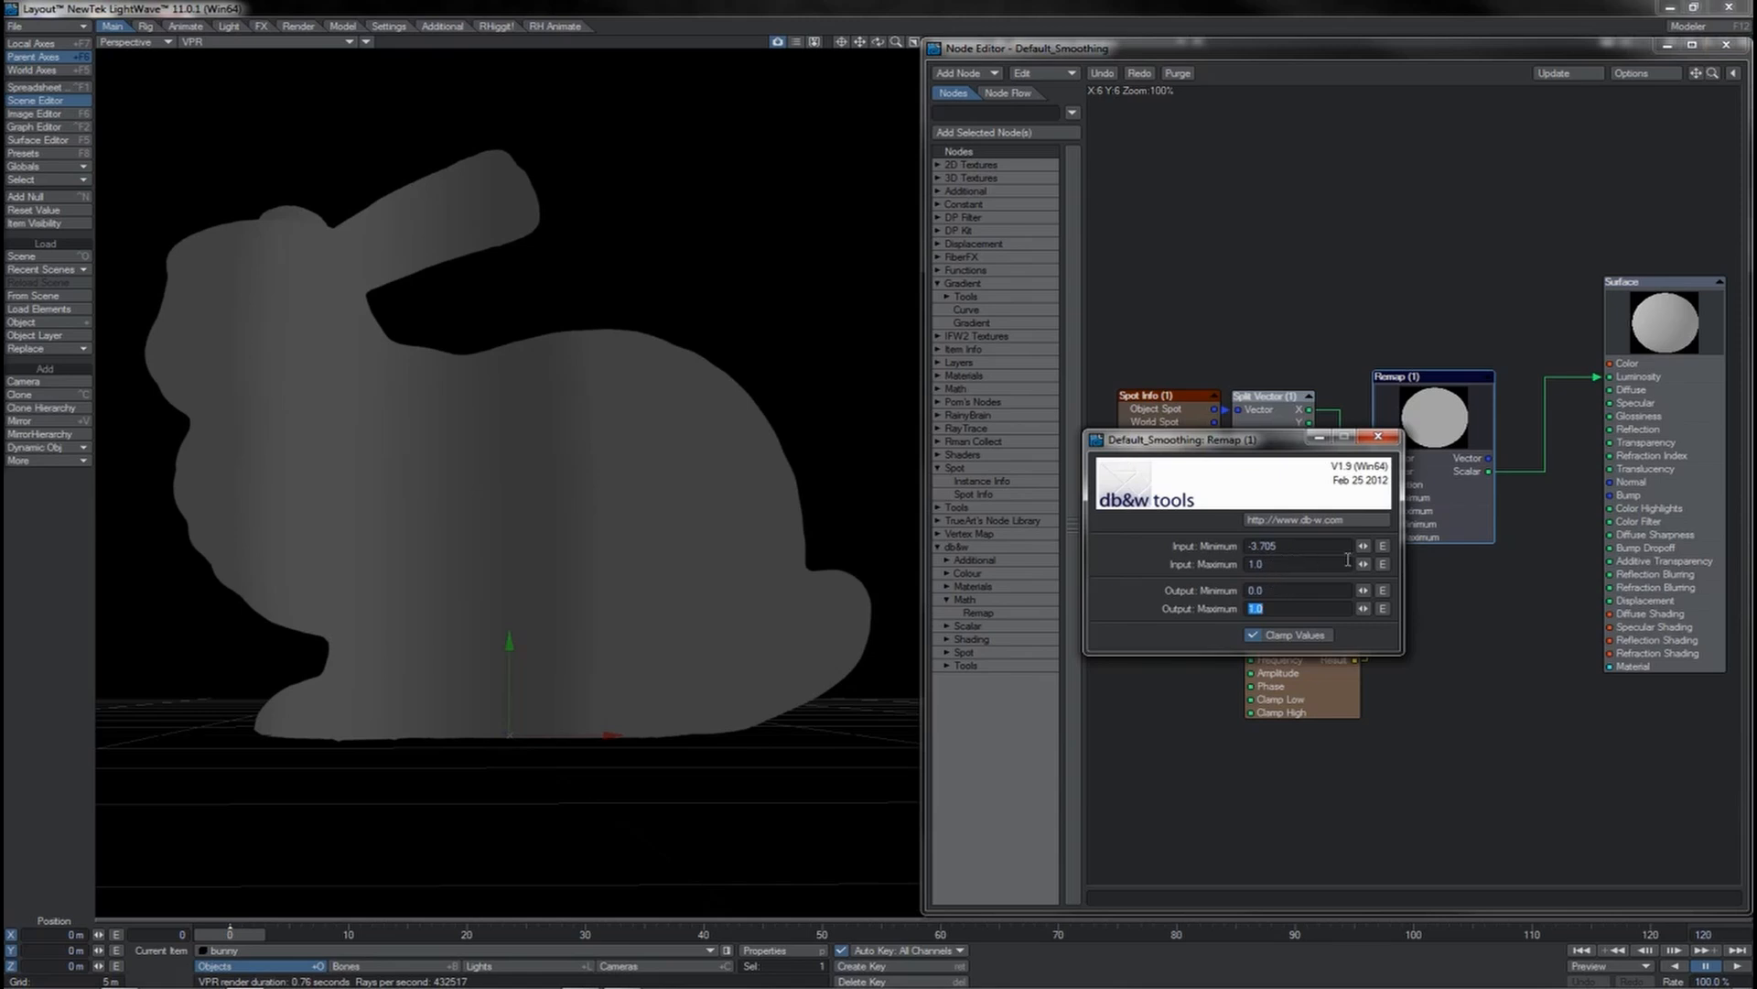
right_click(1362, 549)
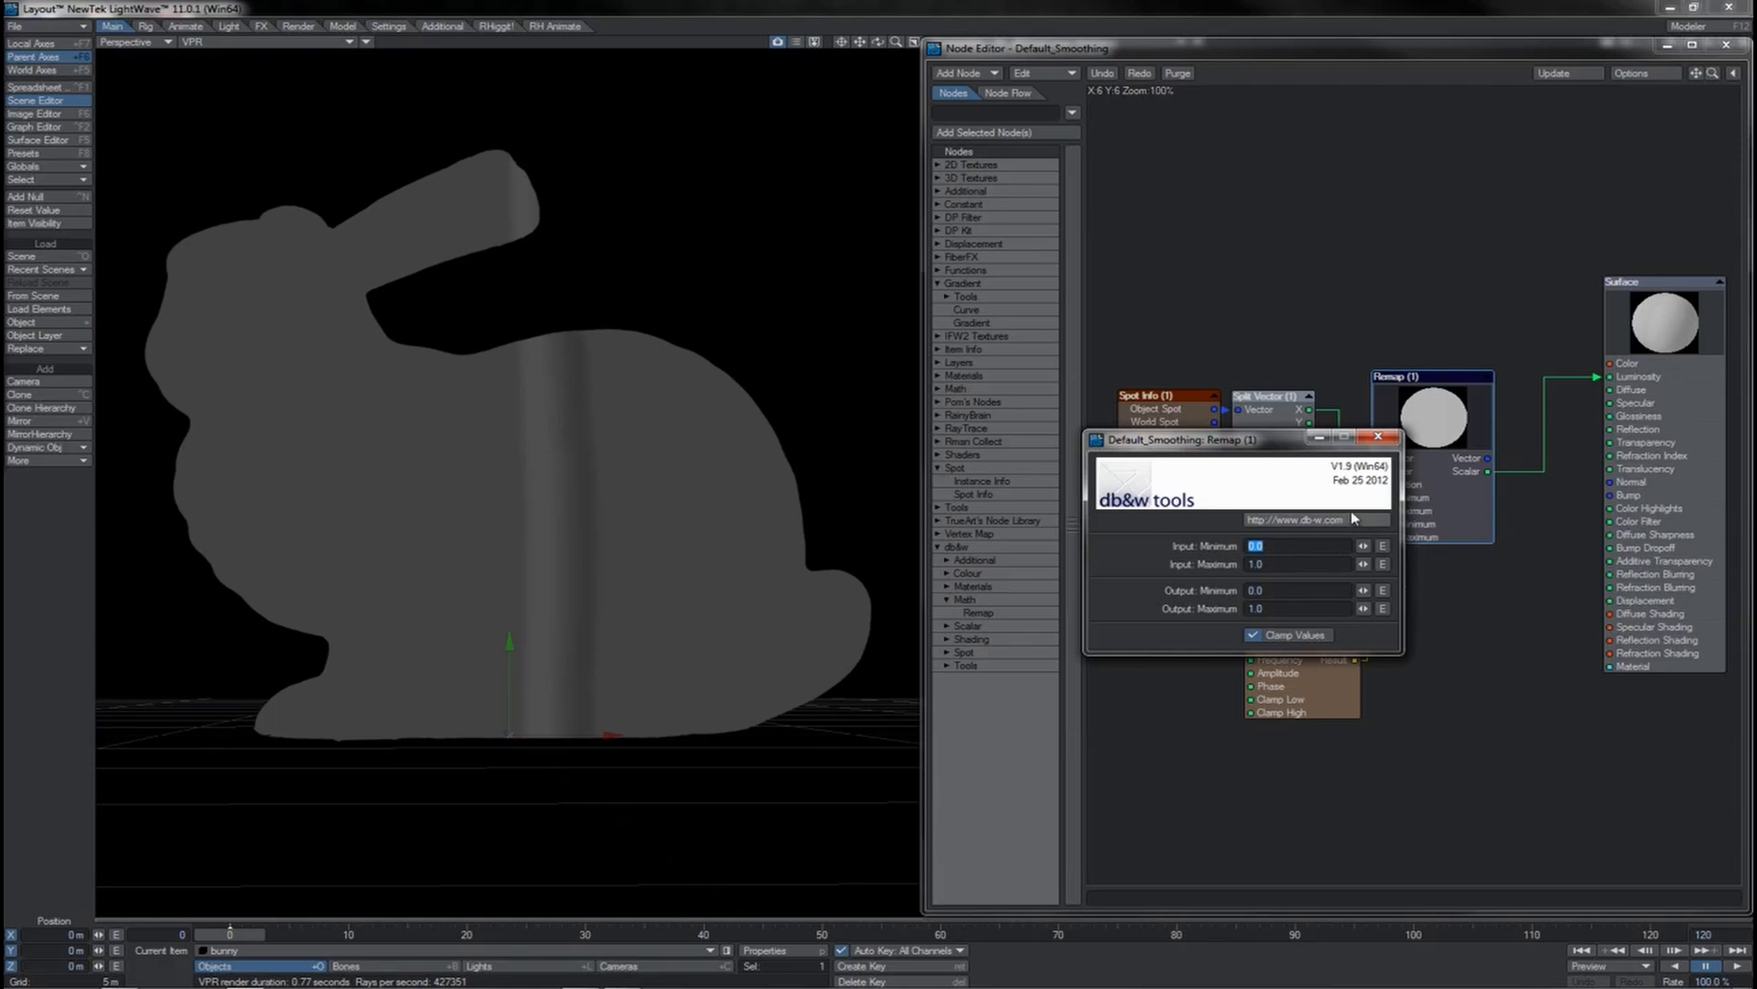
left_click(1377, 437)
Step: Set the Noise node's amplitude to 4.17, inspect the banding on the bunny, and reposition the node below Remap
scroll(879, 486, "up", 3)
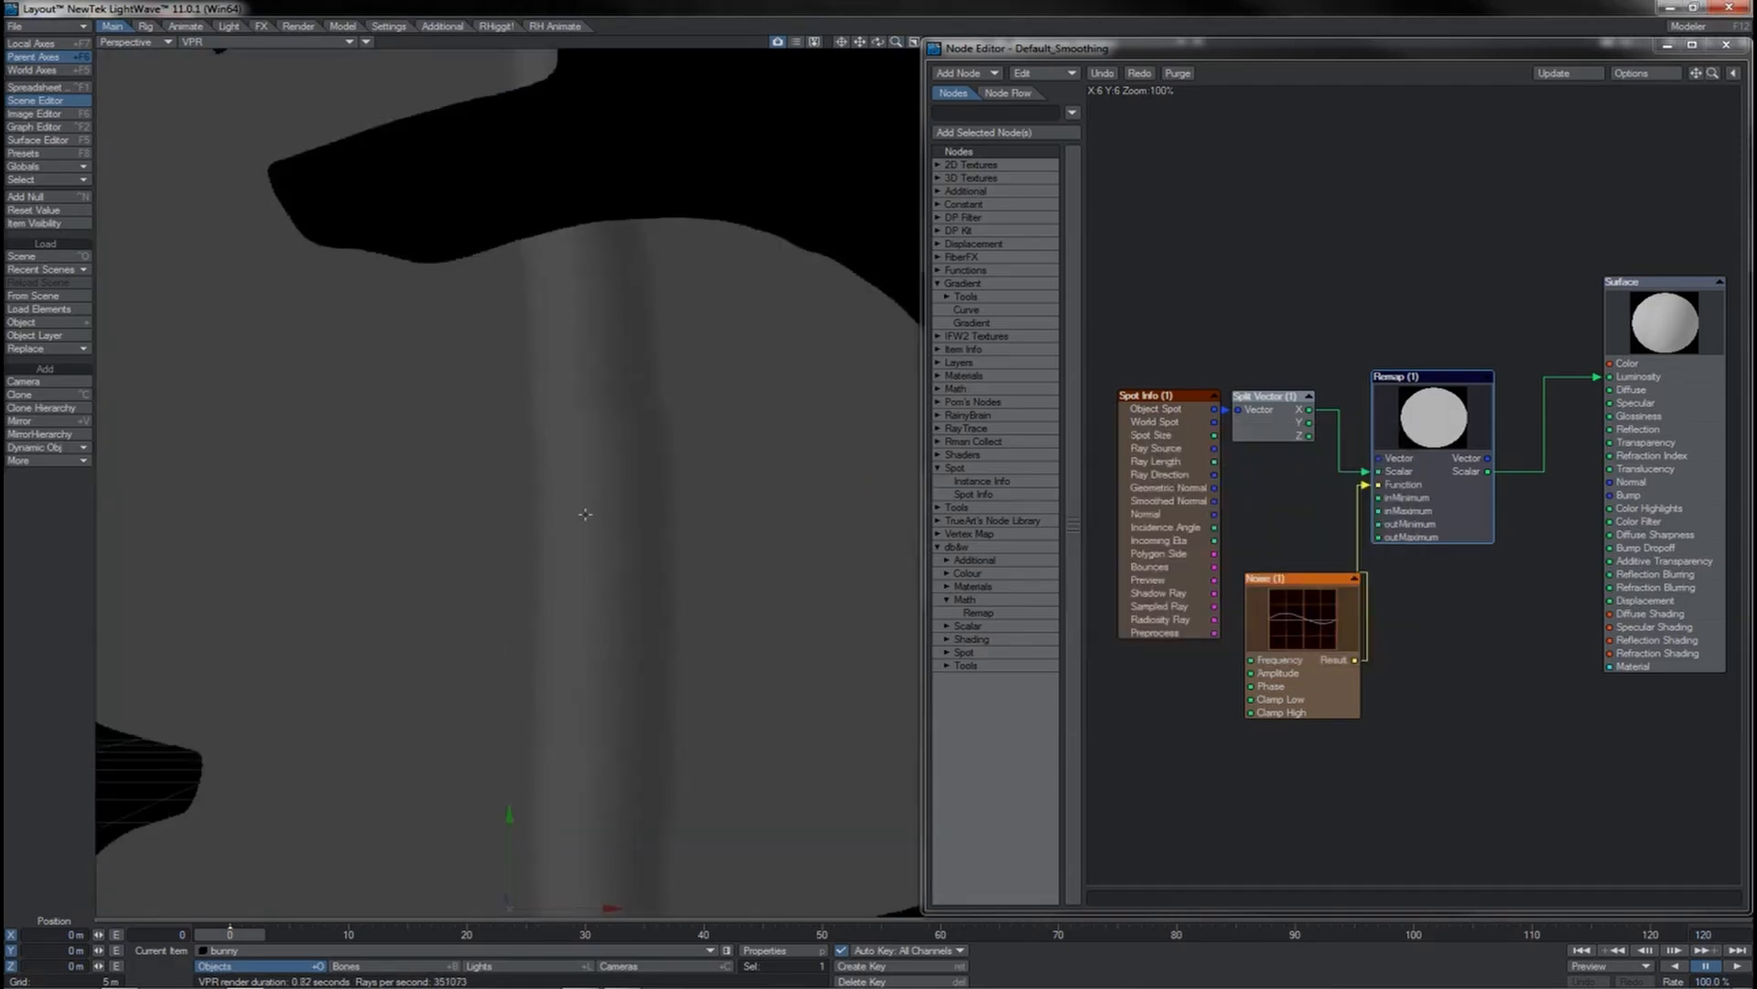
double_click(1300, 578)
left_click_drag(1362, 483, 1364, 483)
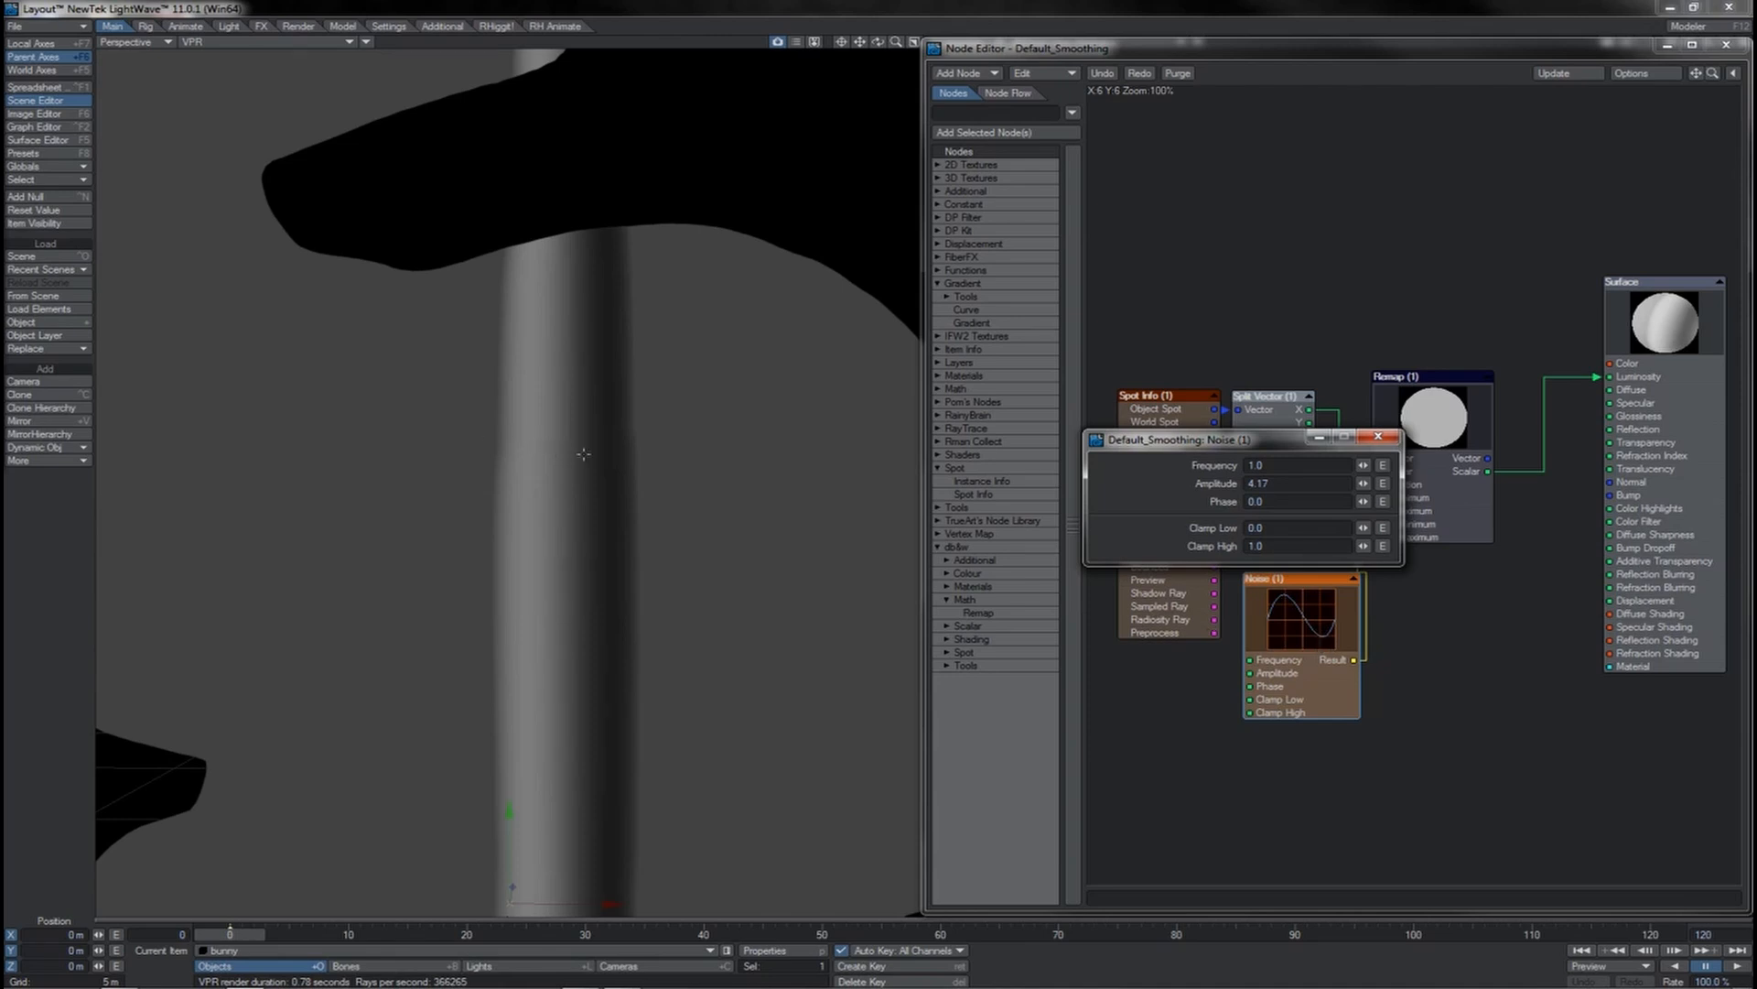
left_click_drag(896, 42, 997, 42)
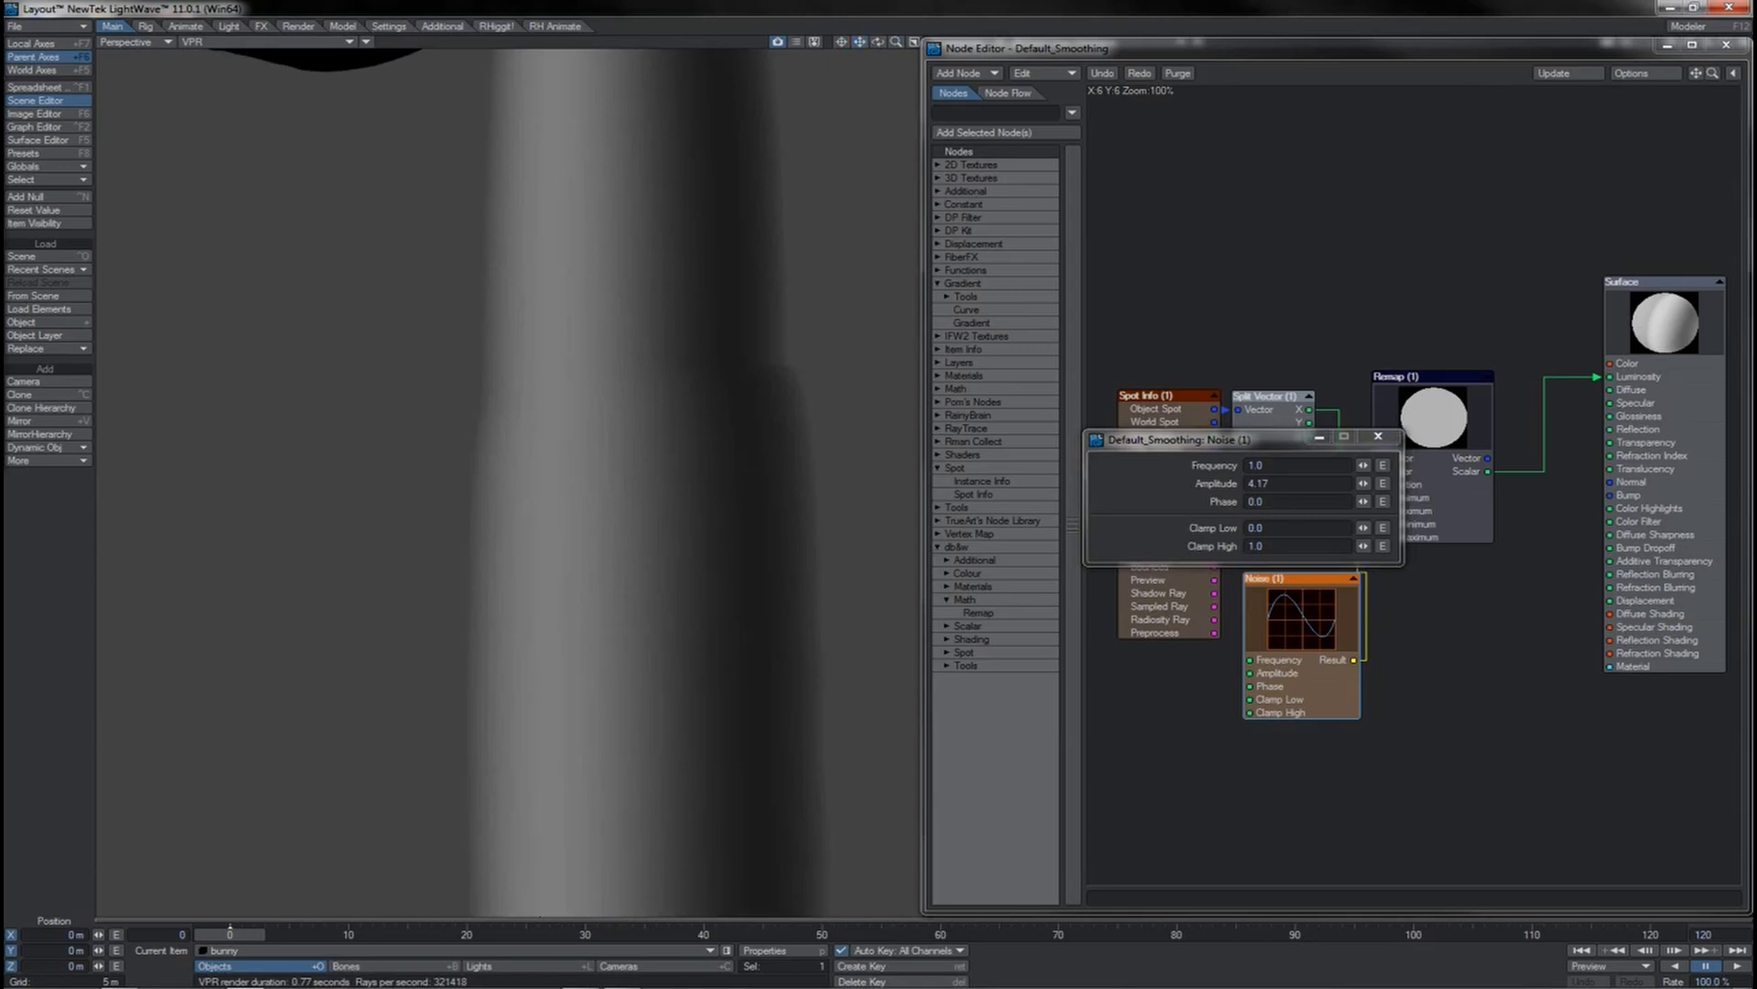
left_click_drag(860, 42, 805, 41)
left_click(1377, 437)
mouse_move(1331, 627)
left_mouse_down()
mouse_move(1325, 612)
mouse_move(1350, 652)
left_mouse_up()
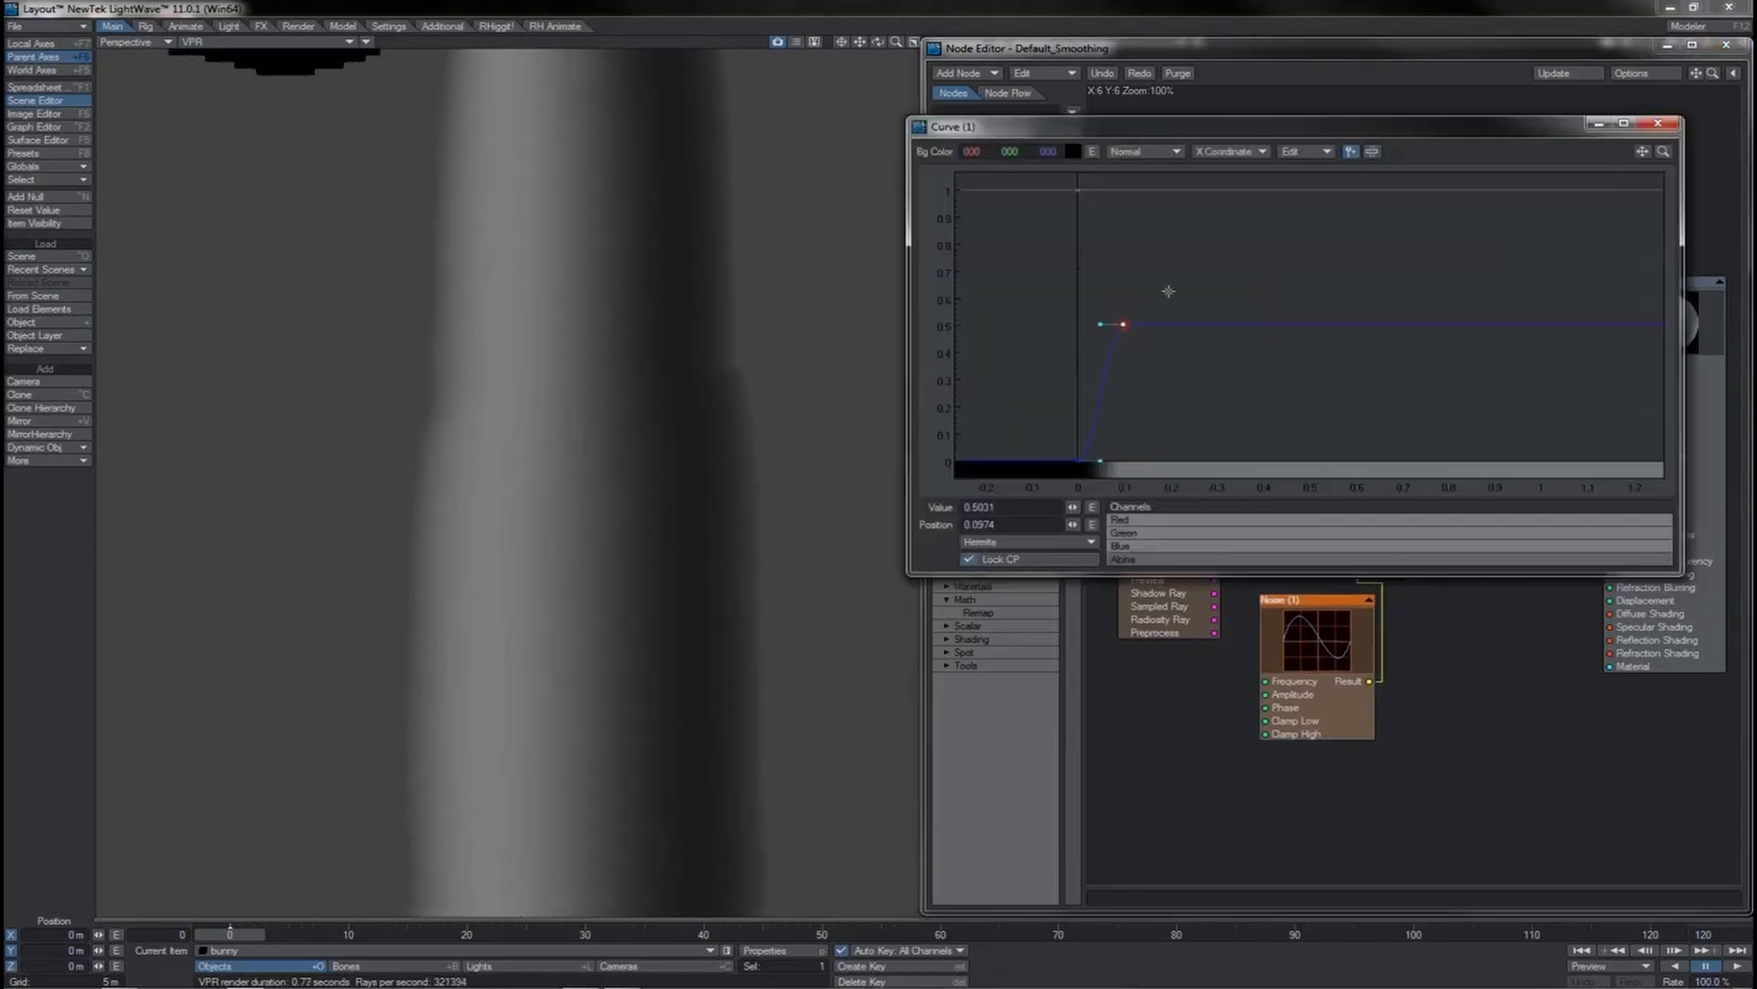
Step: Shape the Curve node with a peak near position 0.28, a dip at 0.5167 with value 0.2348, and another rise near 0.75
left_click(1210, 259)
left_click(1317, 397)
left_click(1425, 291)
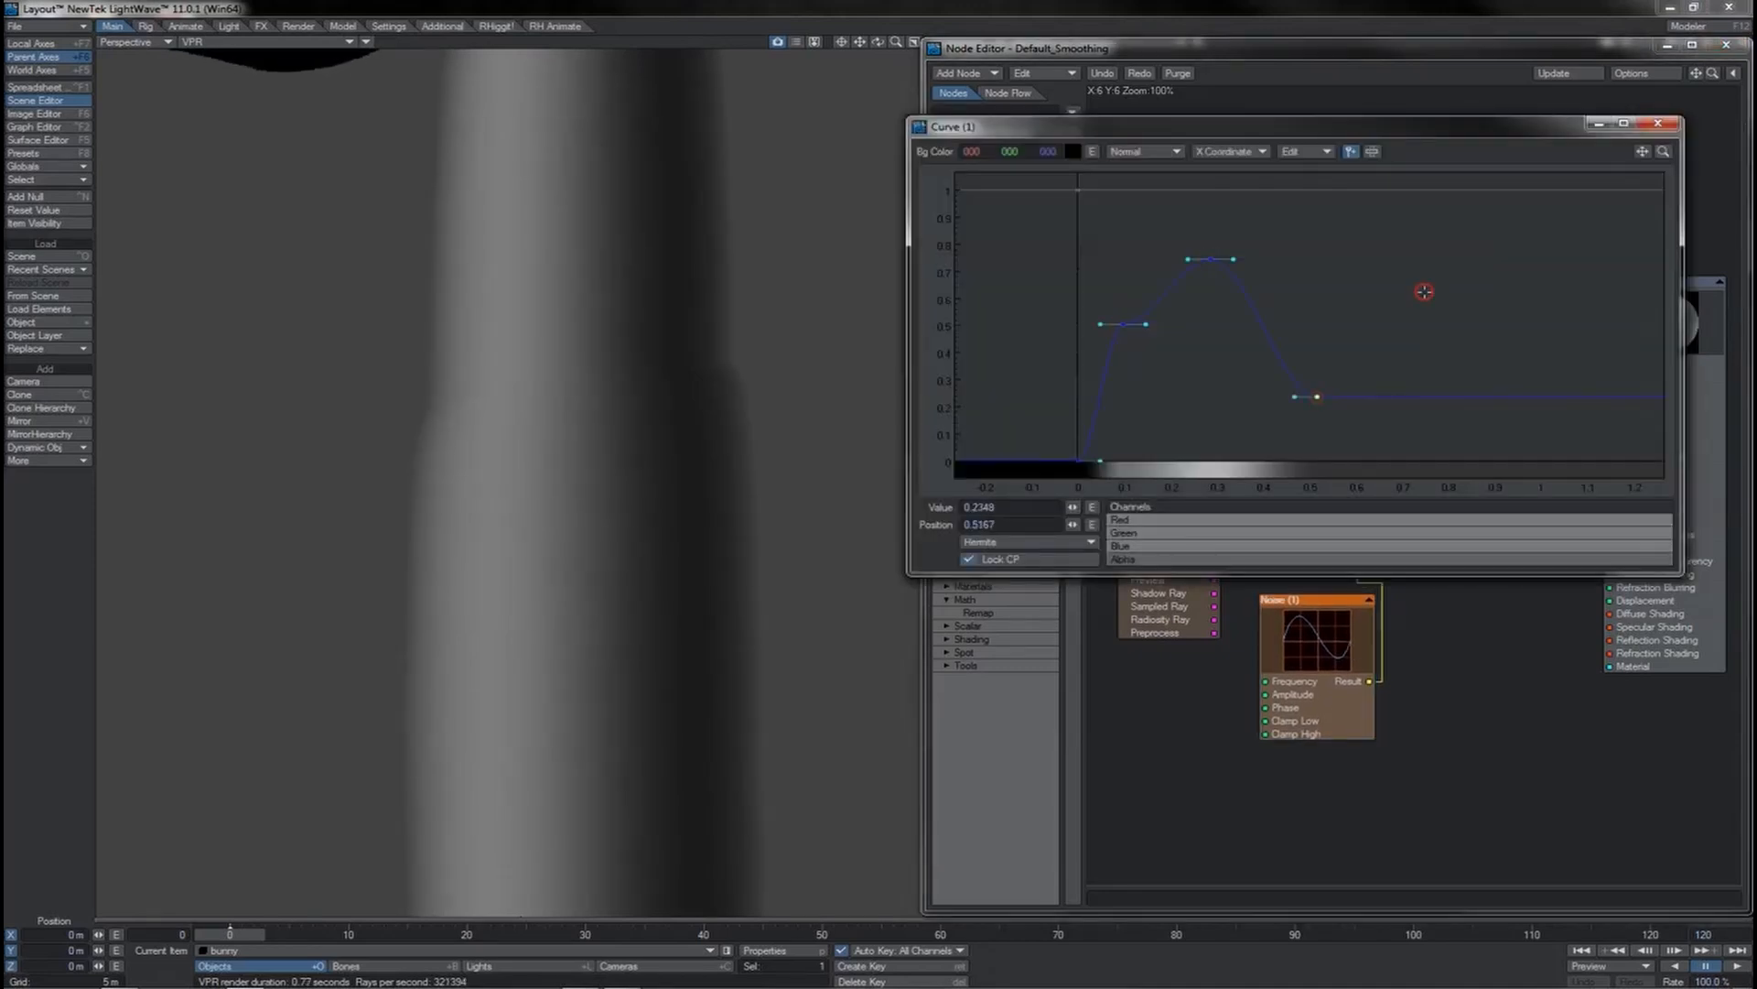
left_click(1657, 122)
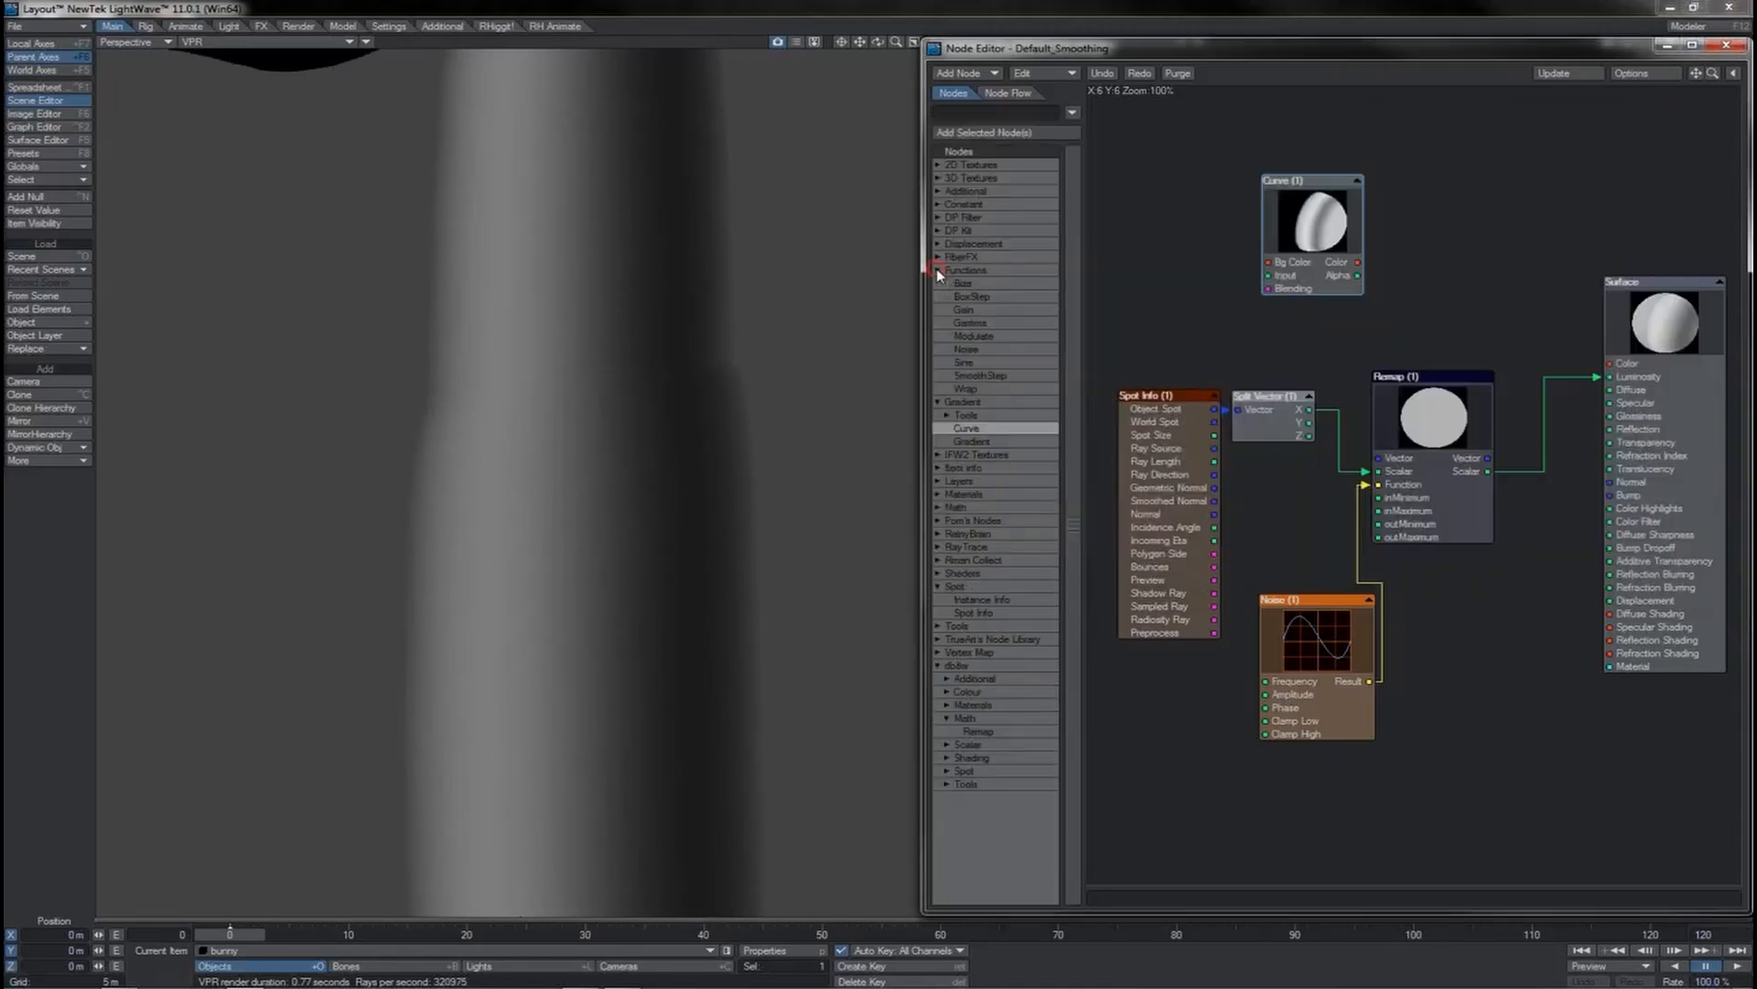
Step: Add a Sine function node and connect its Result to the Remap node's Function input in place of Noise
double_click(964, 363)
left_click_drag(1511, 667, 1379, 484)
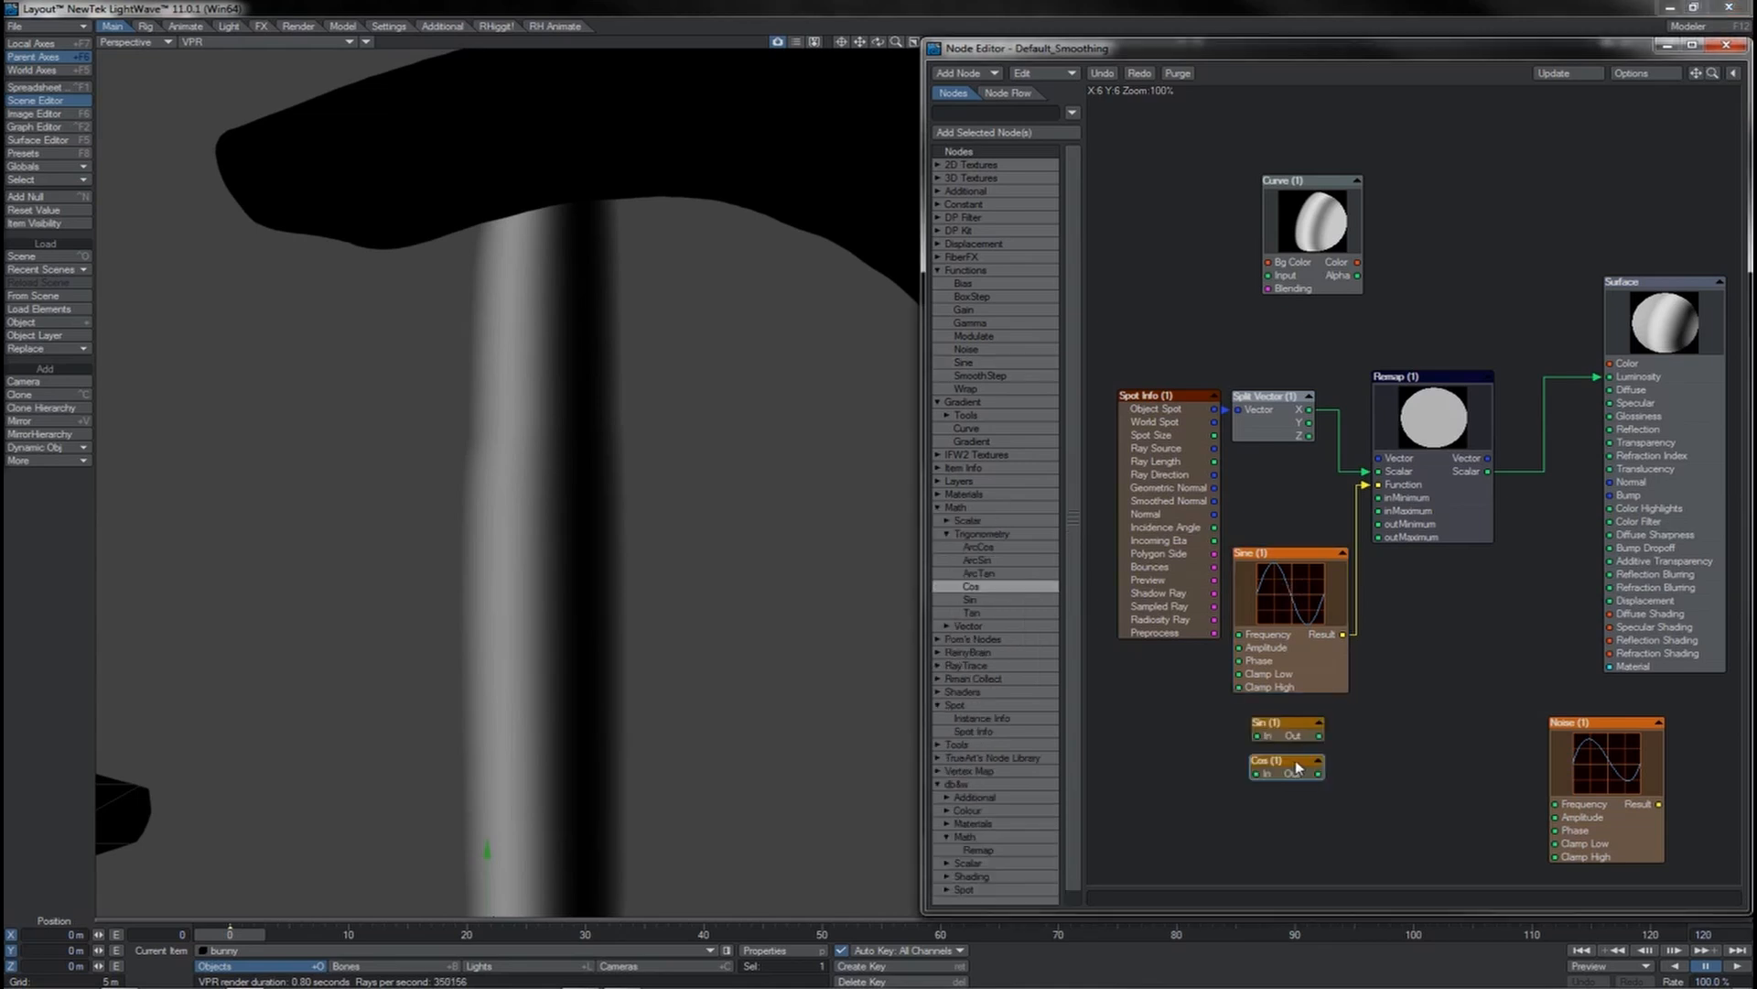
Step: Add the trigonometry nodes Cos, Tan and ArcCos around the Sin node beneath the Sine function node
left_click_drag(970, 585, 1294, 755)
left_click_drag(971, 612, 1275, 794)
left_click(1276, 728)
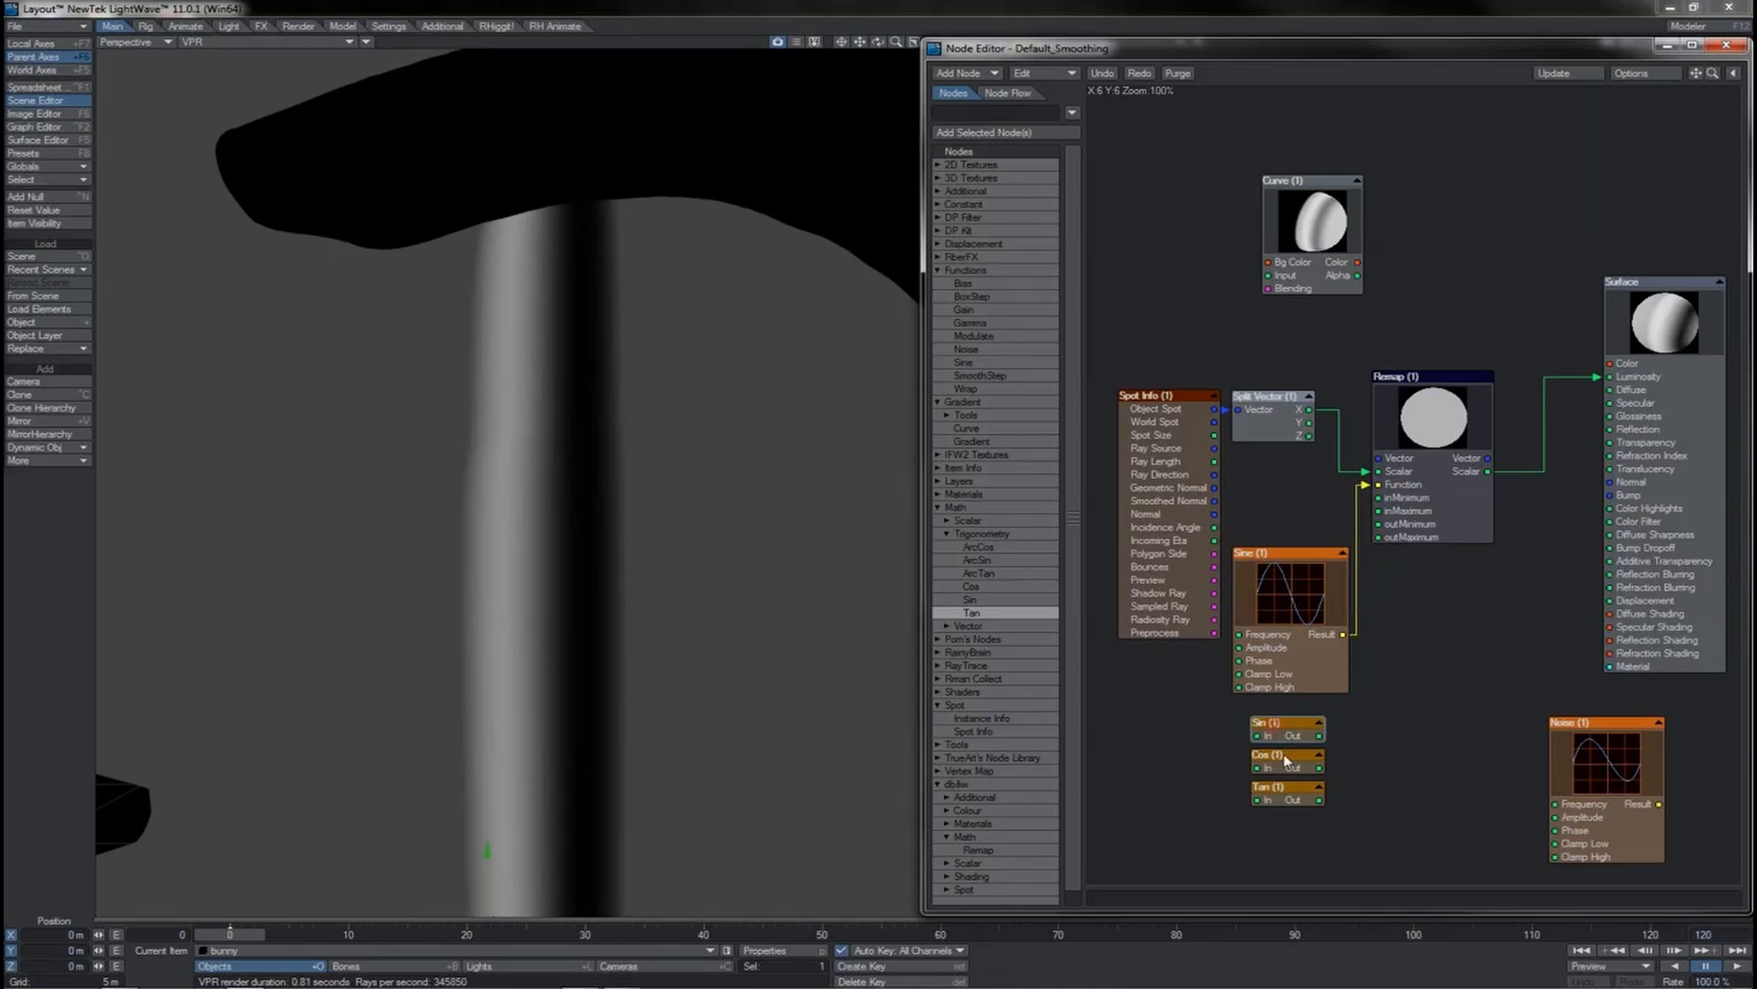
left_click(1284, 766)
left_click(1285, 733)
left_click_drag(978, 547, 1385, 748)
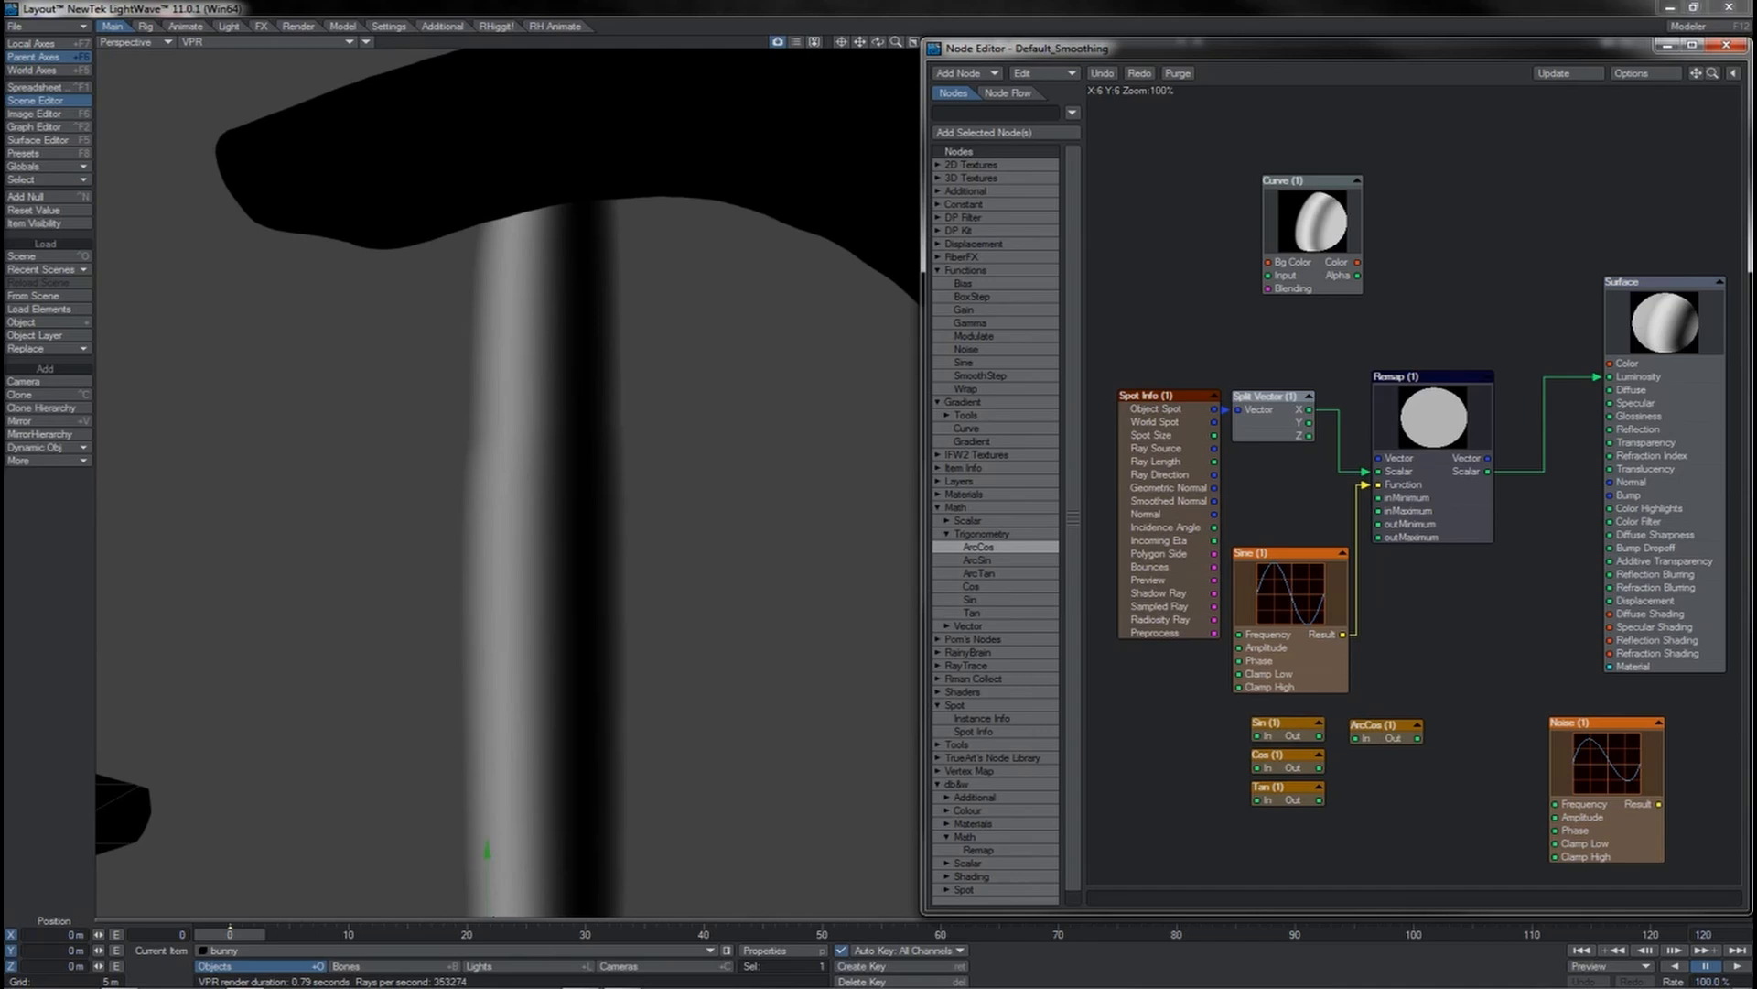
left_click_drag(1381, 710, 1299, 732)
left_click(1414, 777)
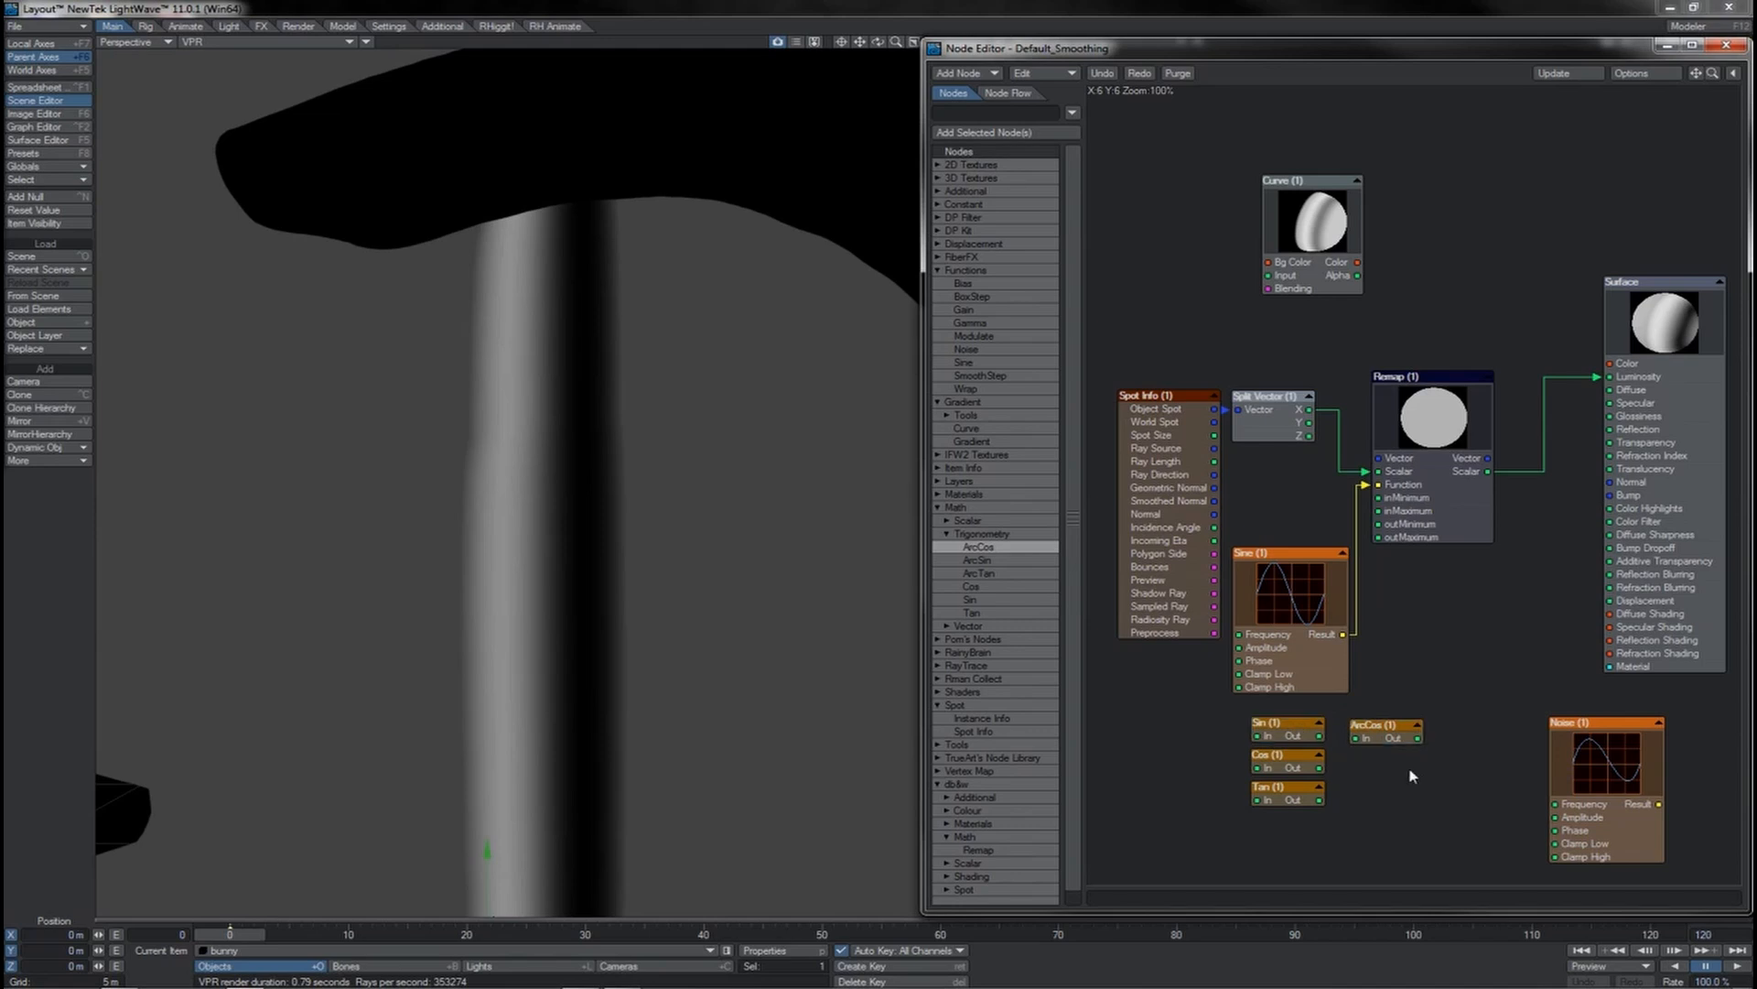
Step: Add a Dot vector math node in the empty area below the Remap node and pull a connection from its Result
left_click(944, 627)
left_click_drag(970, 718, 1526, 681)
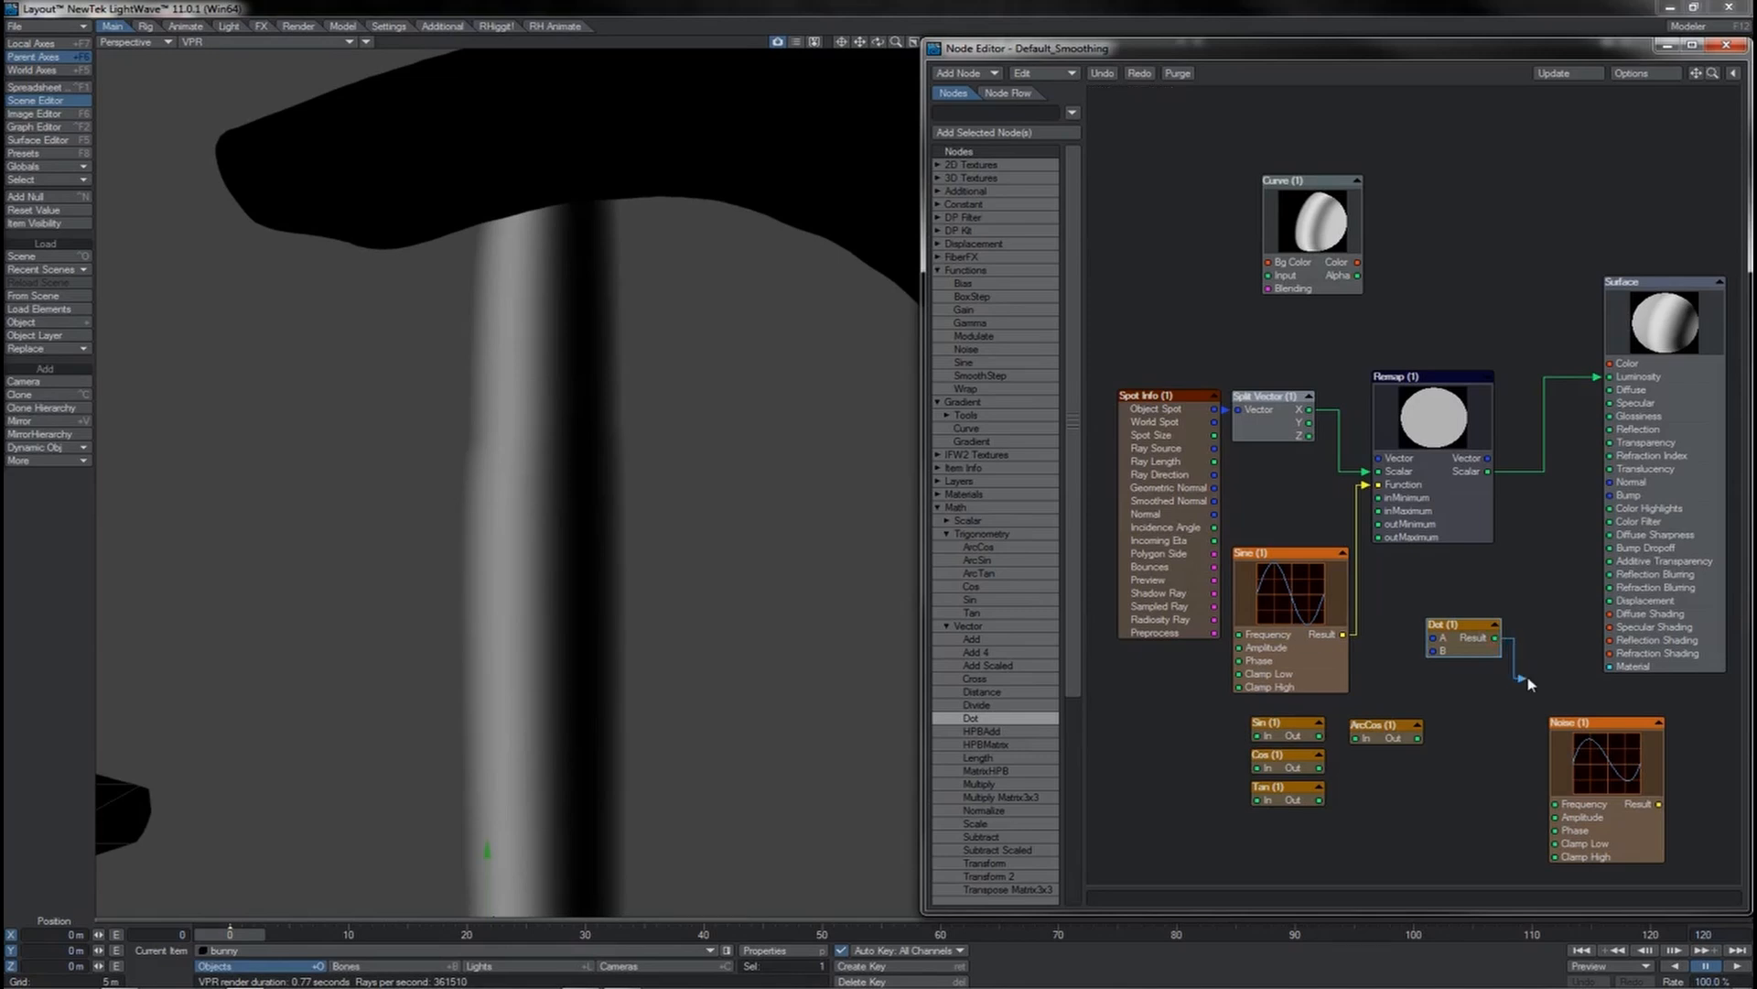
Step: Pull a trial connection from the Dot node's Result into empty space, then shift the Dot node slightly lower beneath Remap
left_click_drag(1527, 682, 1529, 679)
left_click_drag(1495, 638, 1528, 667)
left_click_drag(1528, 667, 1527, 667)
left_click_drag(1483, 657, 1485, 669)
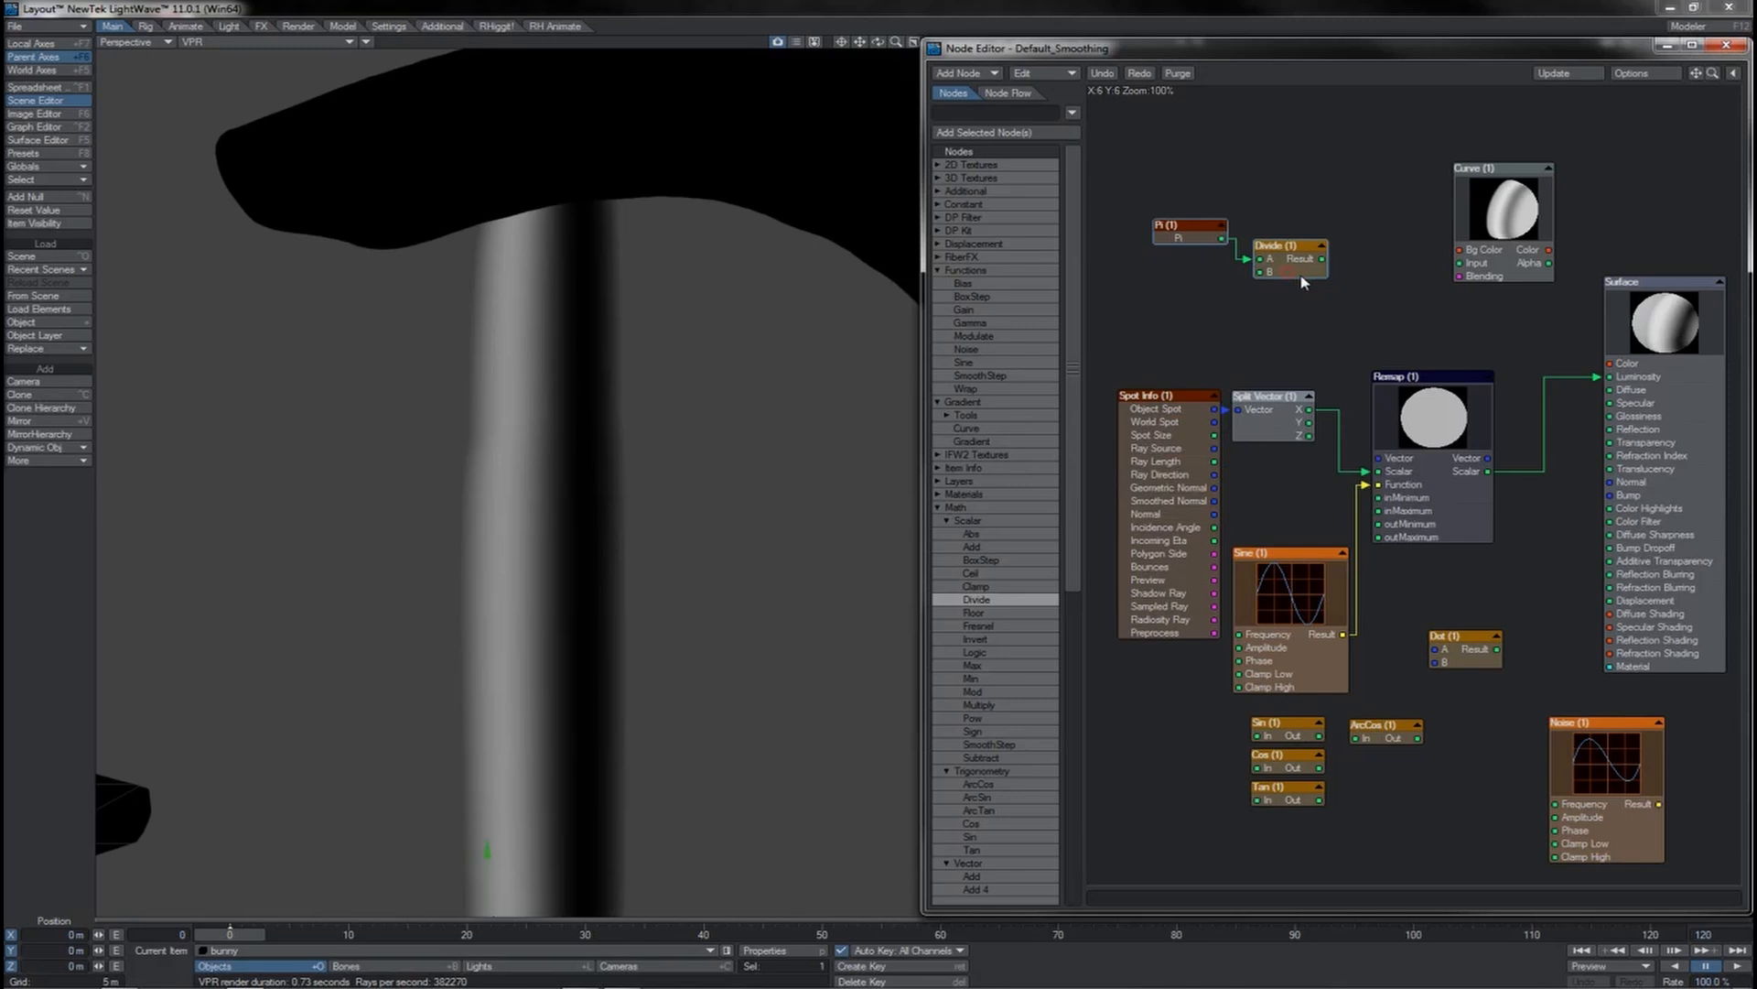
Step: Move the connected Pi and Divide nodes together slightly toward the Spot Info node
mouse_move(1288, 274)
left_mouse_down()
mouse_move(1289, 302)
mouse_move(1270, 313)
mouse_move(1266, 293)
left_mouse_up()
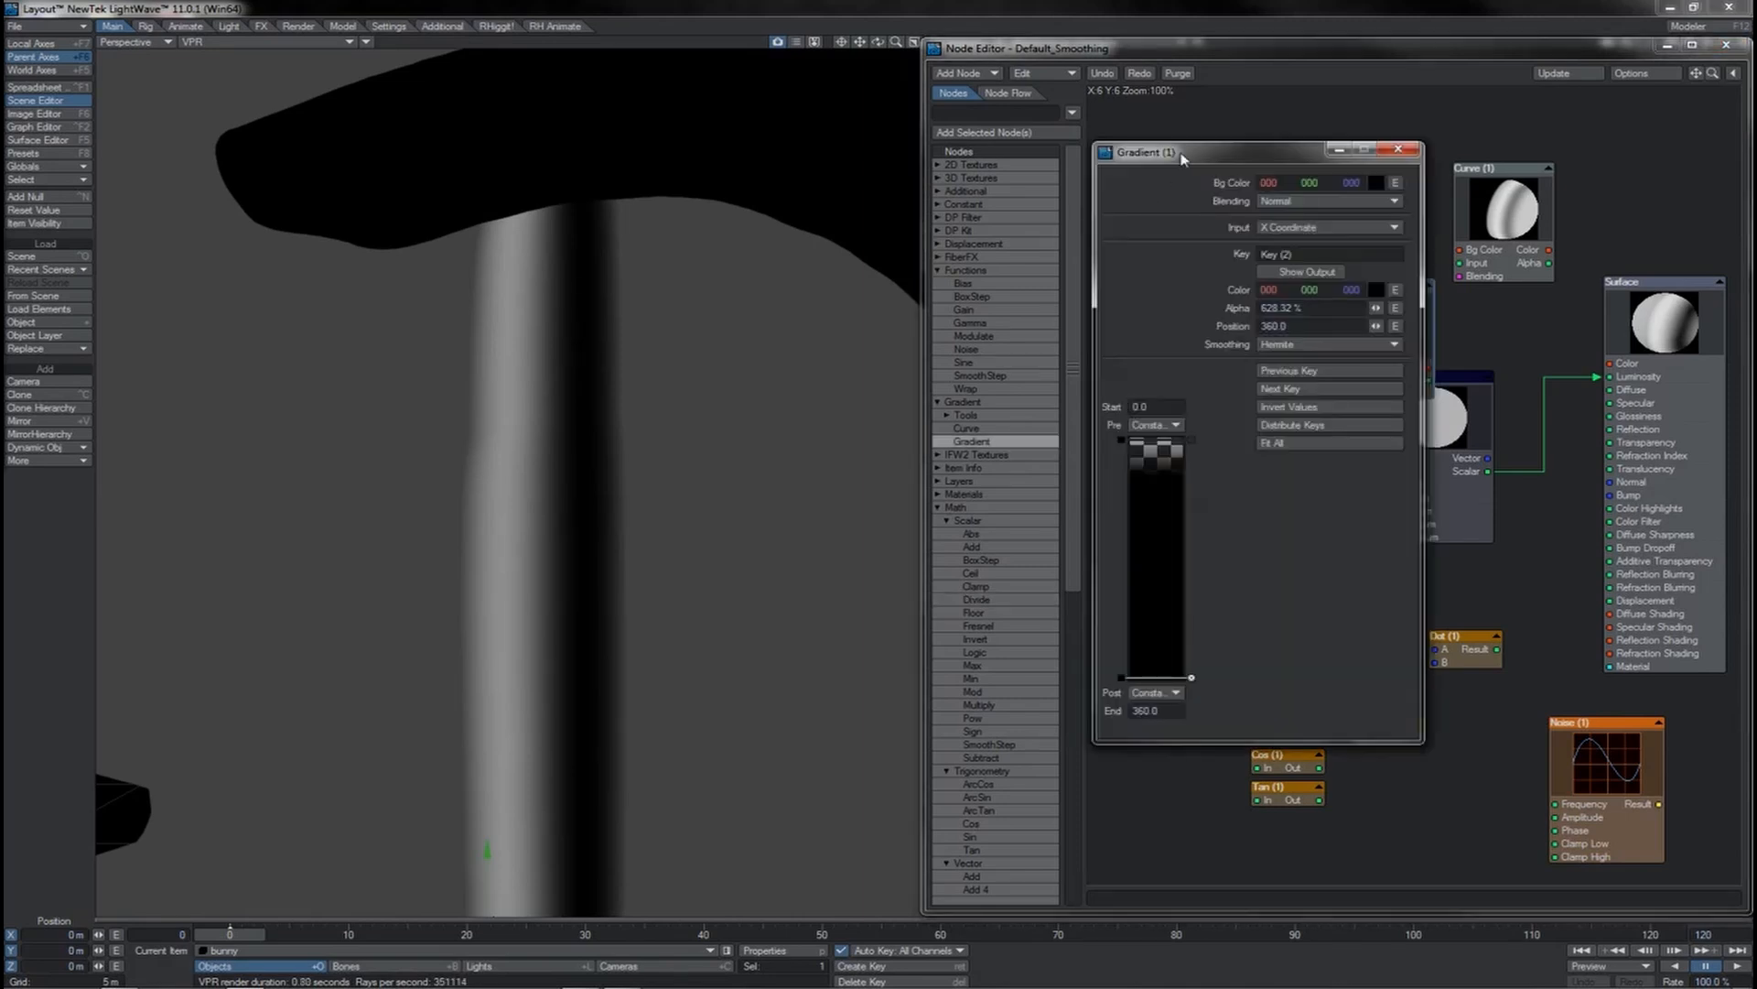
Step: Examine the Gradient node's start and end range and the alpha and position of its first and last keys
left_click_drag(1182, 157, 1201, 151)
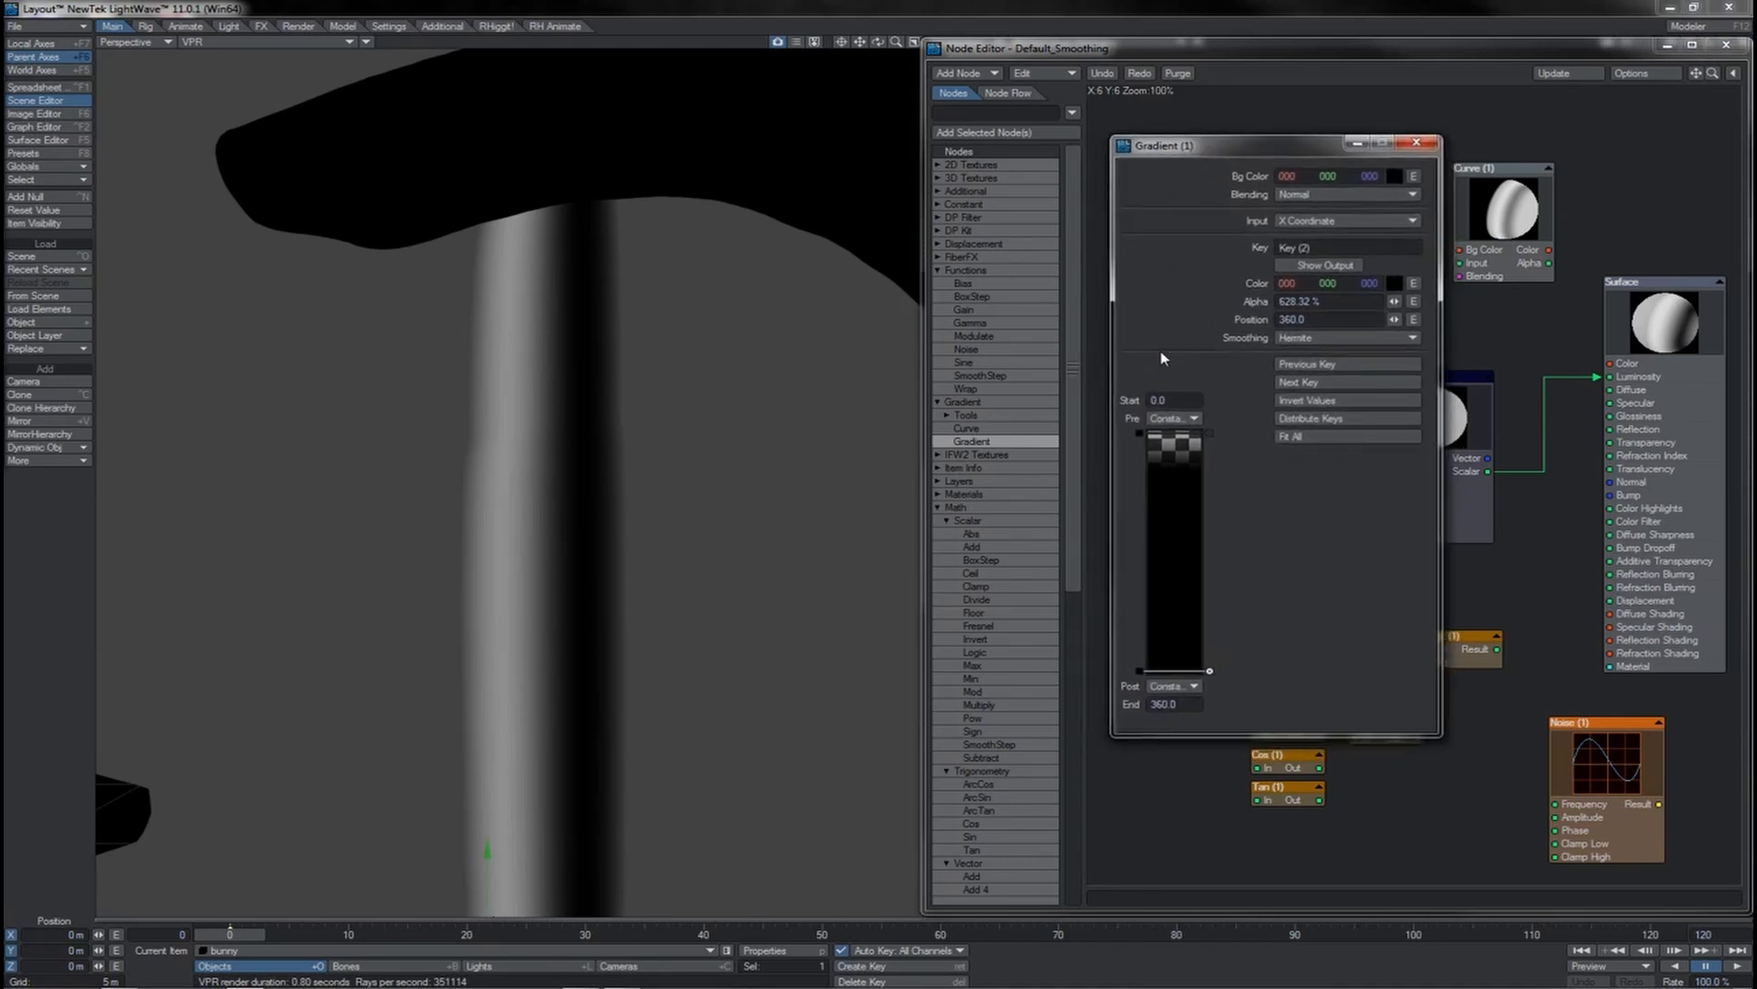
left_click_drag(1179, 399, 1149, 399)
left_click_drag(1185, 707, 1146, 708)
left_click(1140, 434)
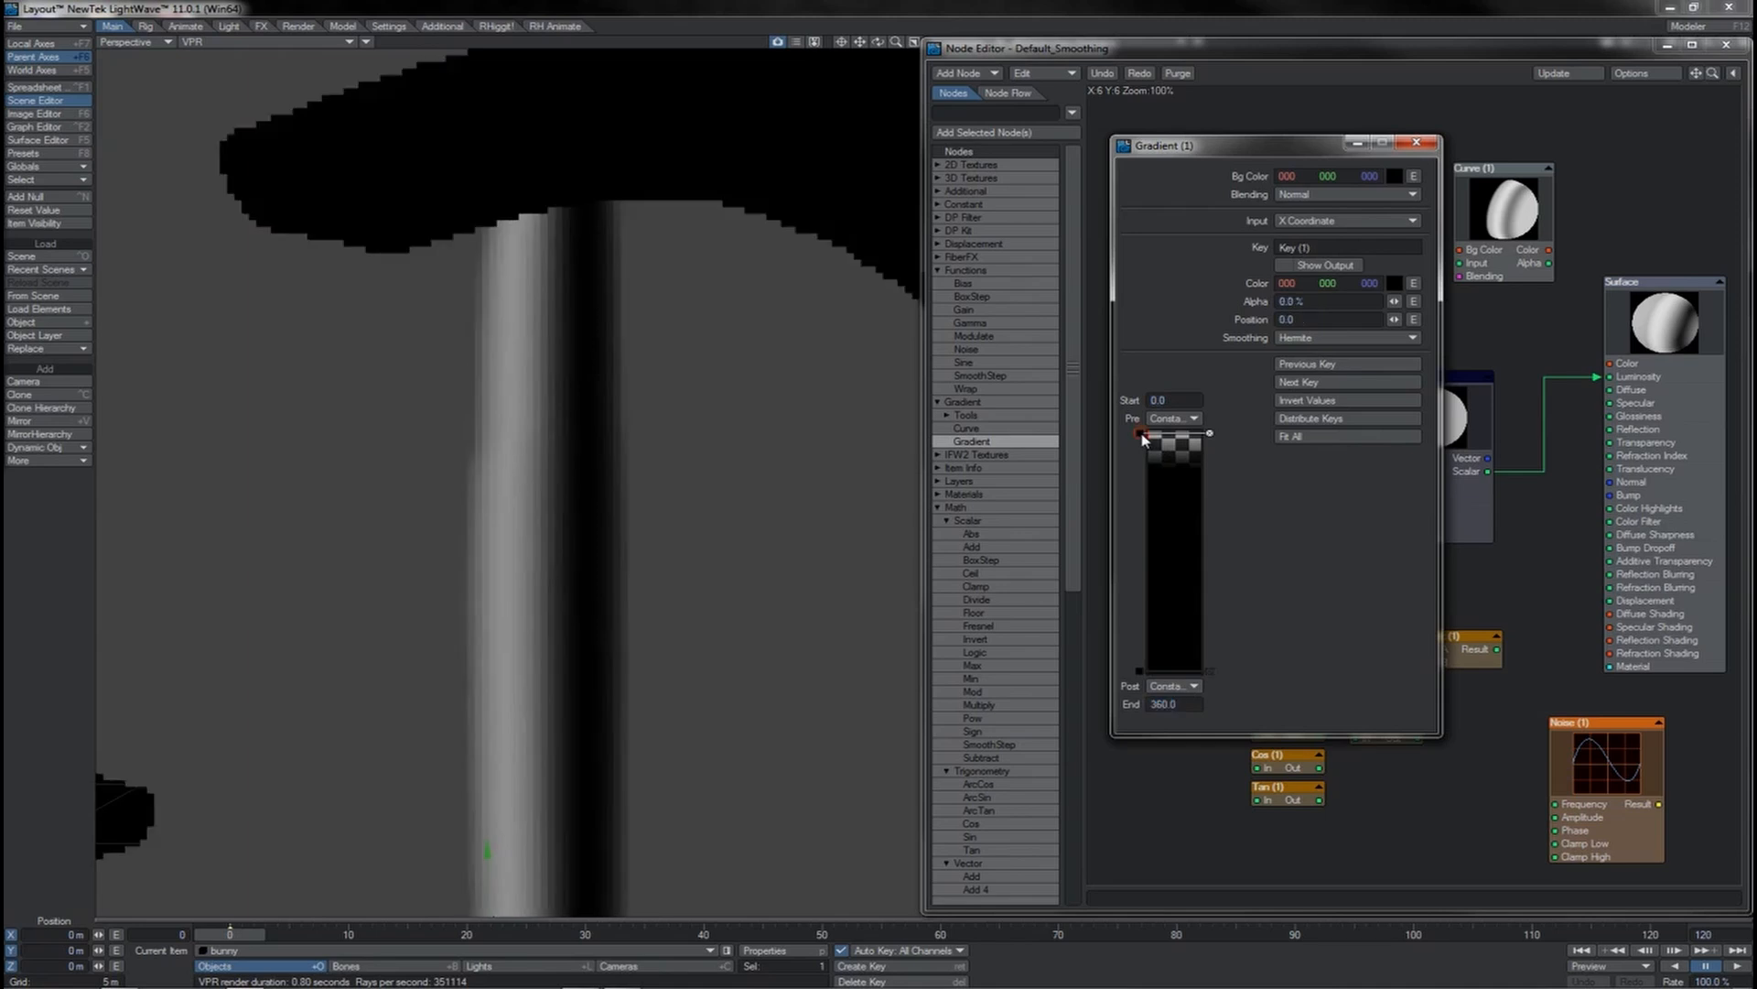
left_click(1139, 671)
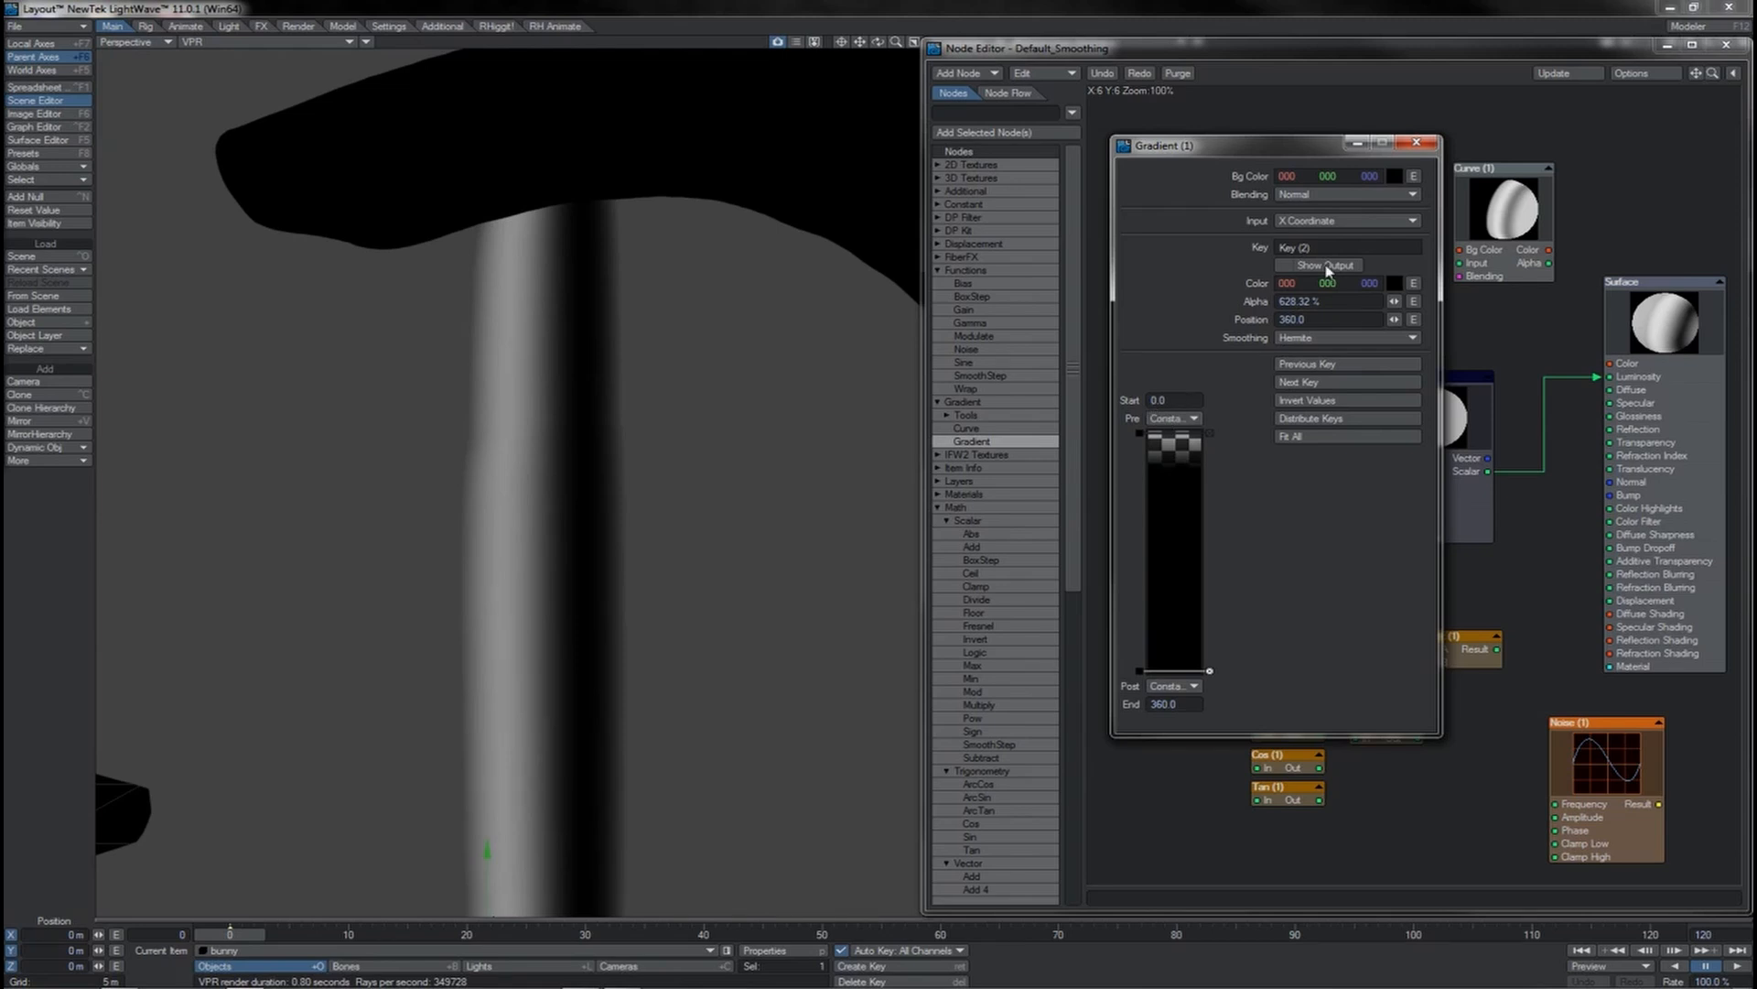
left_click_drag(1411, 309, 1449, 344)
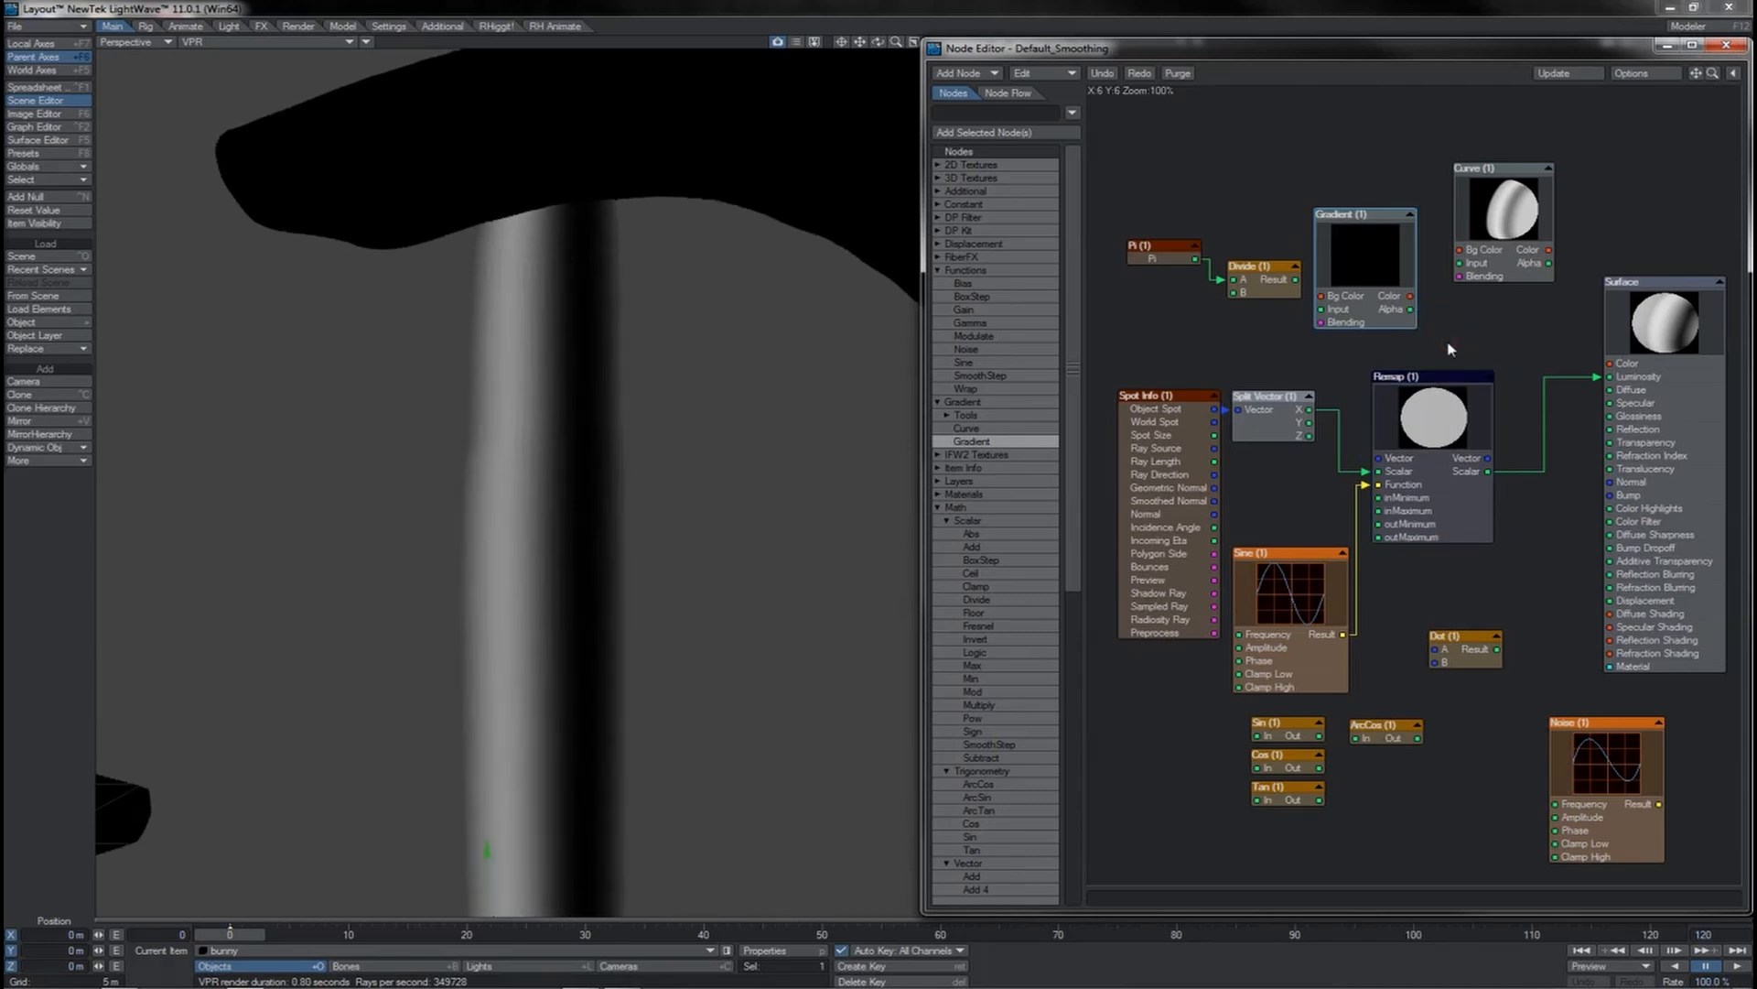
double_click(1364, 256)
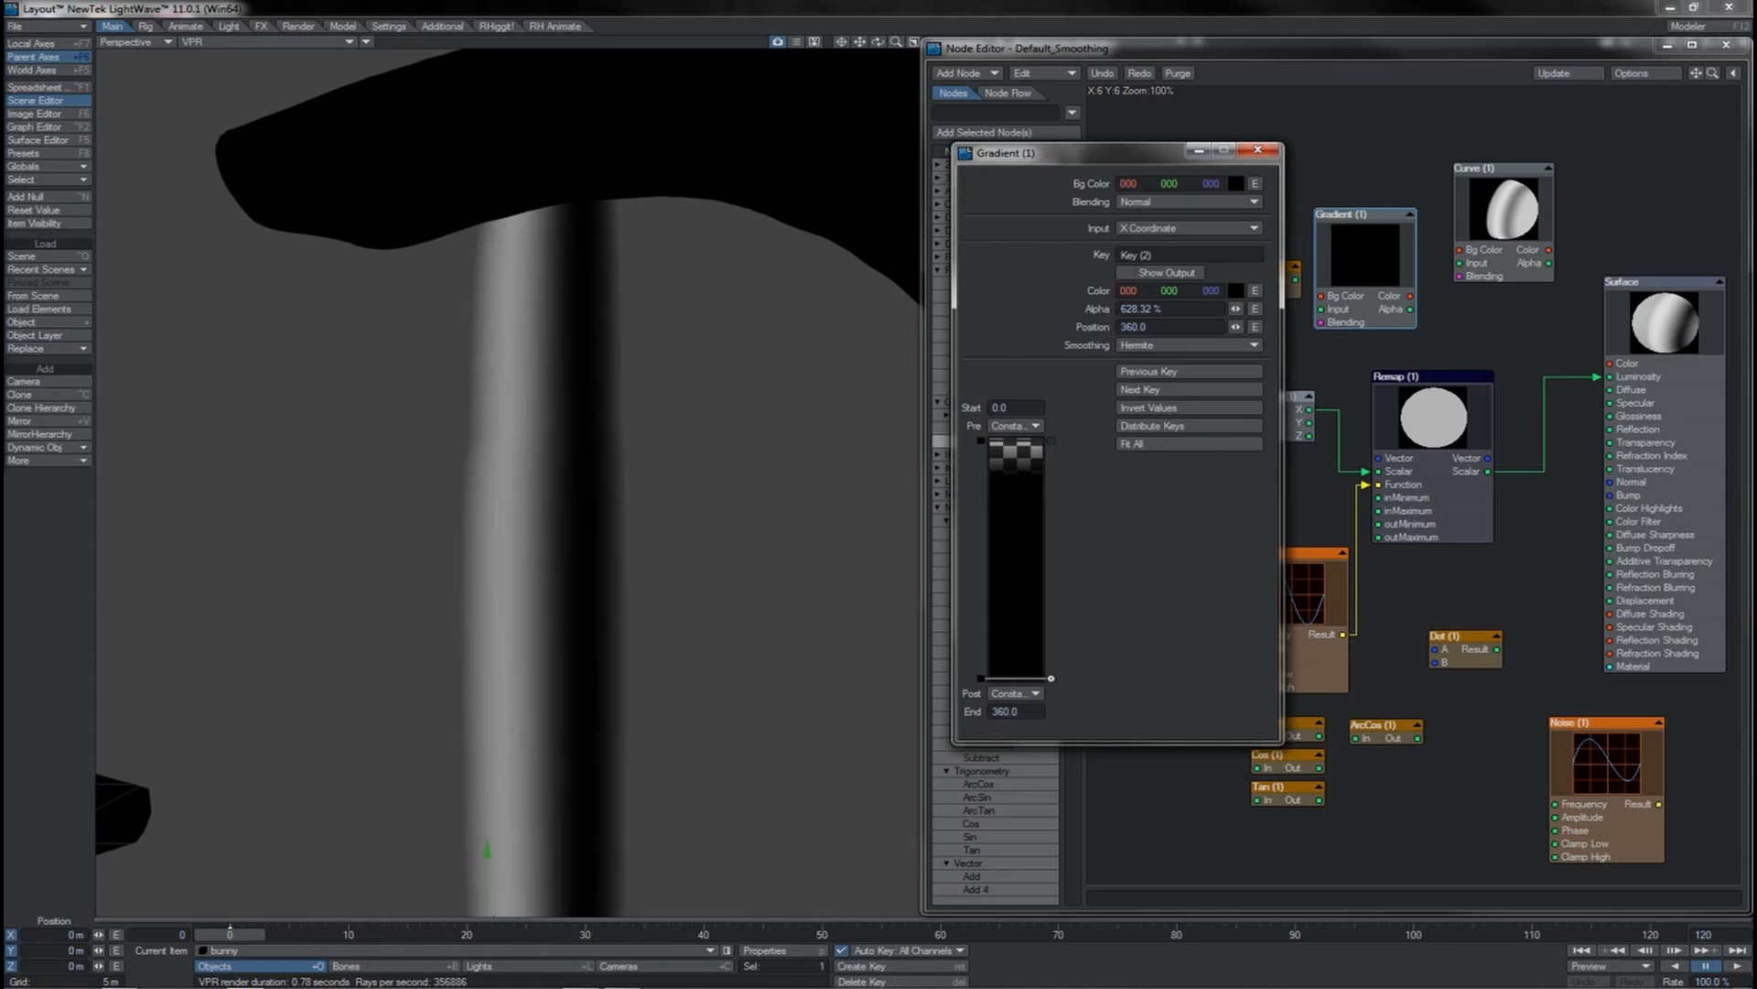
Step: Select the Sin, Cos, Tan and ArcCos nodes together beneath the Sine function node
left_click_drag(1452, 714, 1251, 814)
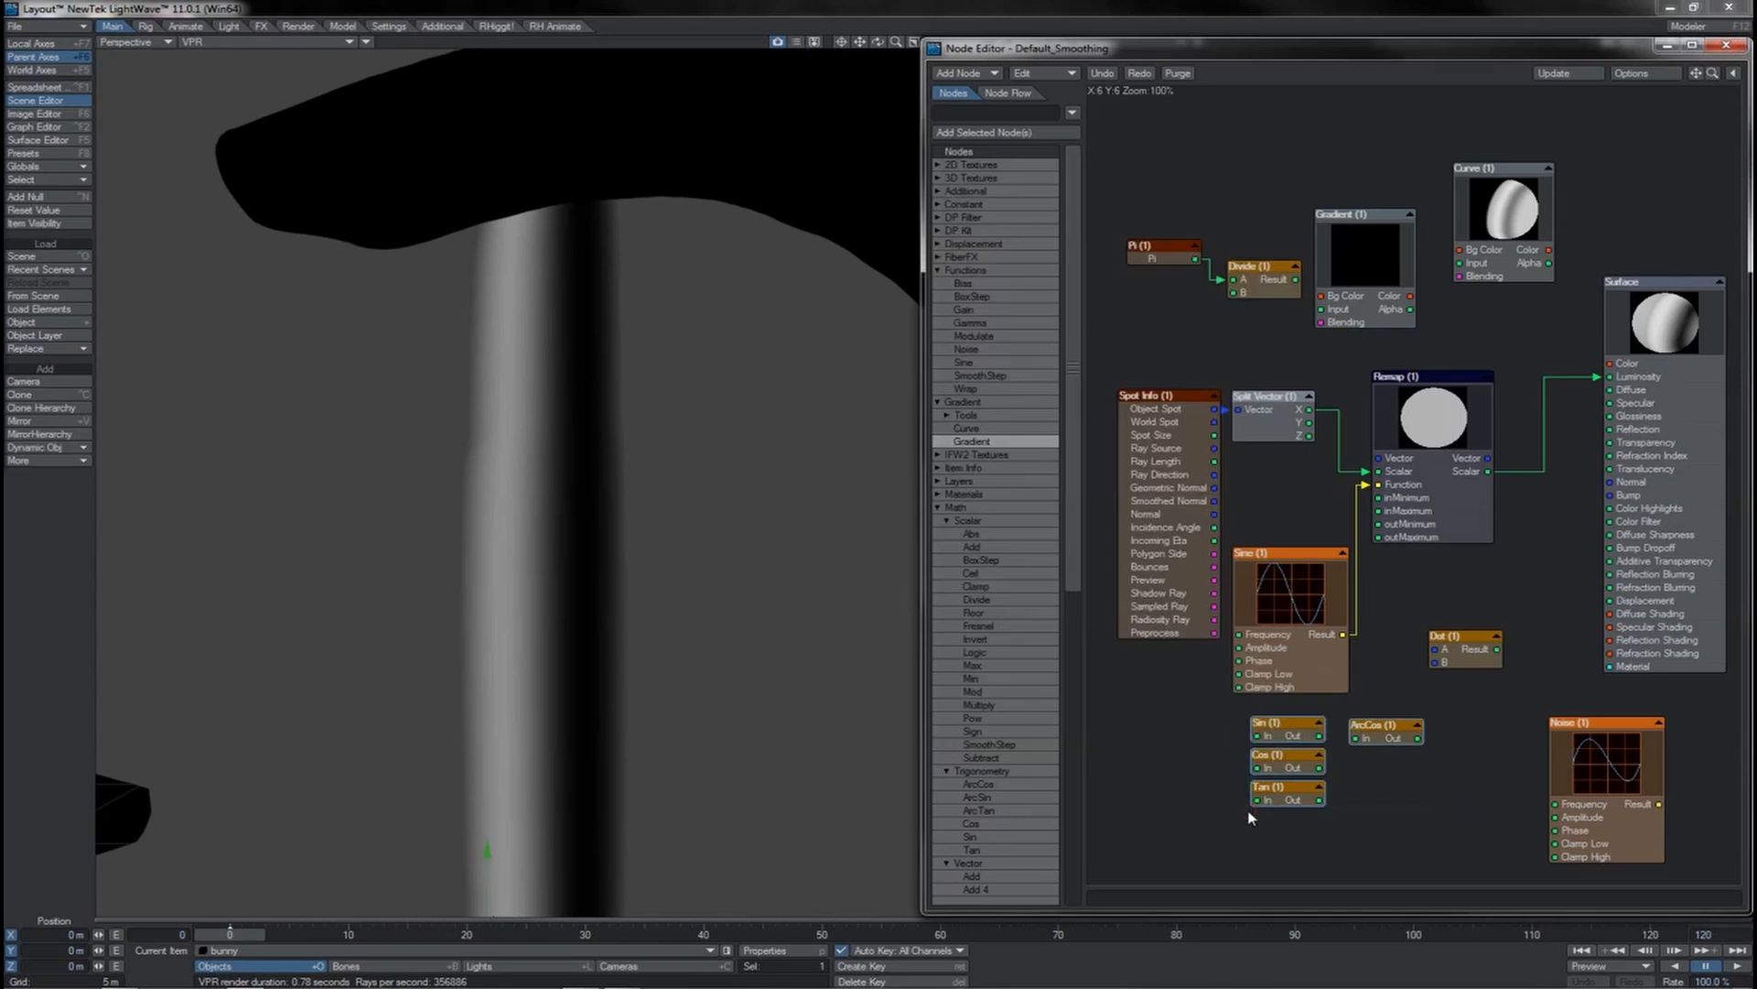